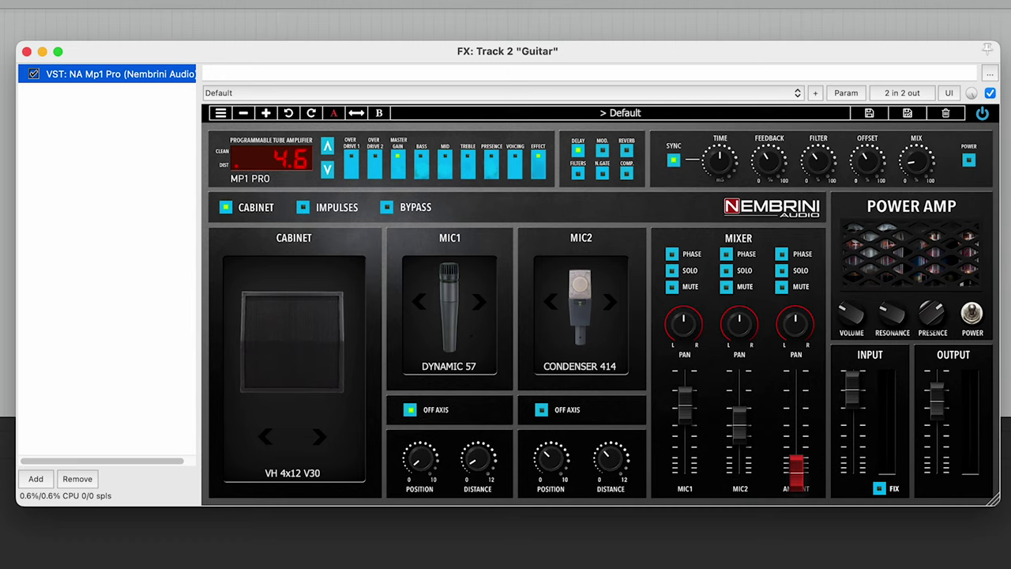
- Check the stored preamp values for both overdrives, bass, mid, treble, presence and voicing, plus the delay settings
{"action": "left_click", "coordinate": [349, 169]}
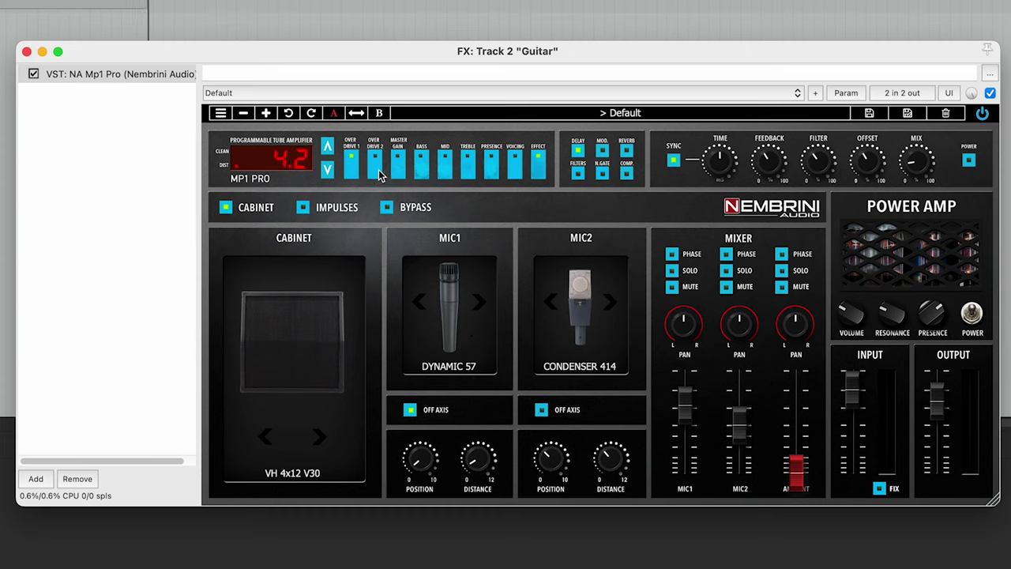
{"action": "left_click", "coordinate": [378, 170]}
{"action": "left_click", "coordinate": [424, 170]}
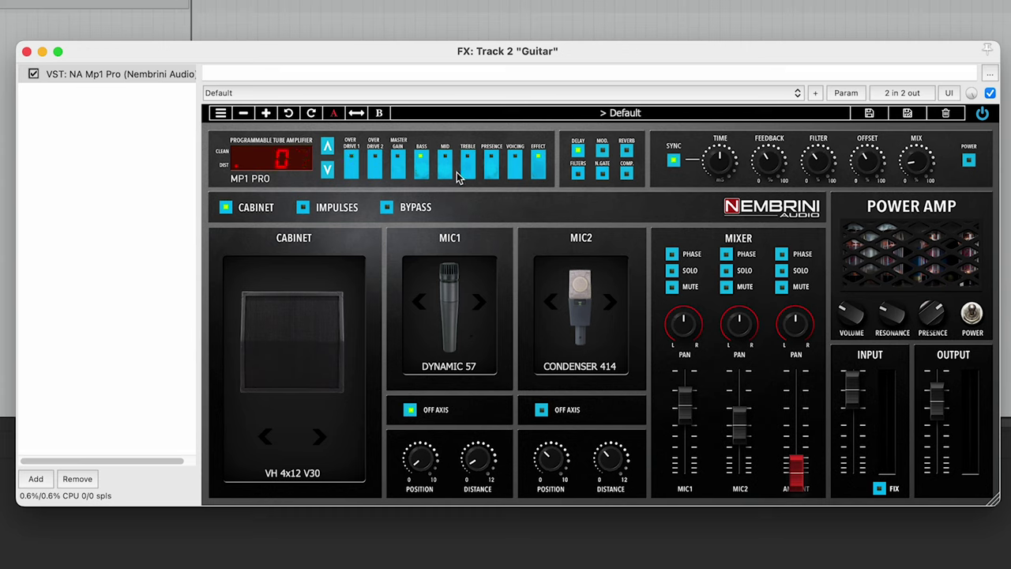
{"action": "left_click", "coordinate": [446, 173]}
{"action": "left_click", "coordinate": [470, 172]}
{"action": "left_click", "coordinate": [492, 172]}
{"action": "left_click", "coordinate": [515, 170]}
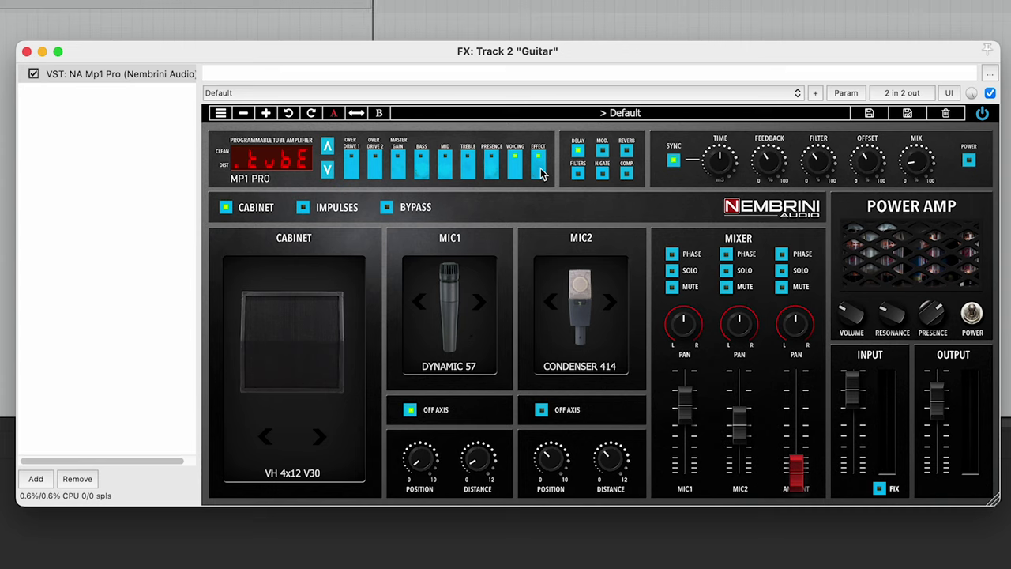
{"action": "left_click", "coordinate": [578, 152]}
- Look over the impulse response loader, compare it with the cabinet section, and return to the cabinet section
{"action": "left_click", "coordinate": [307, 210]}
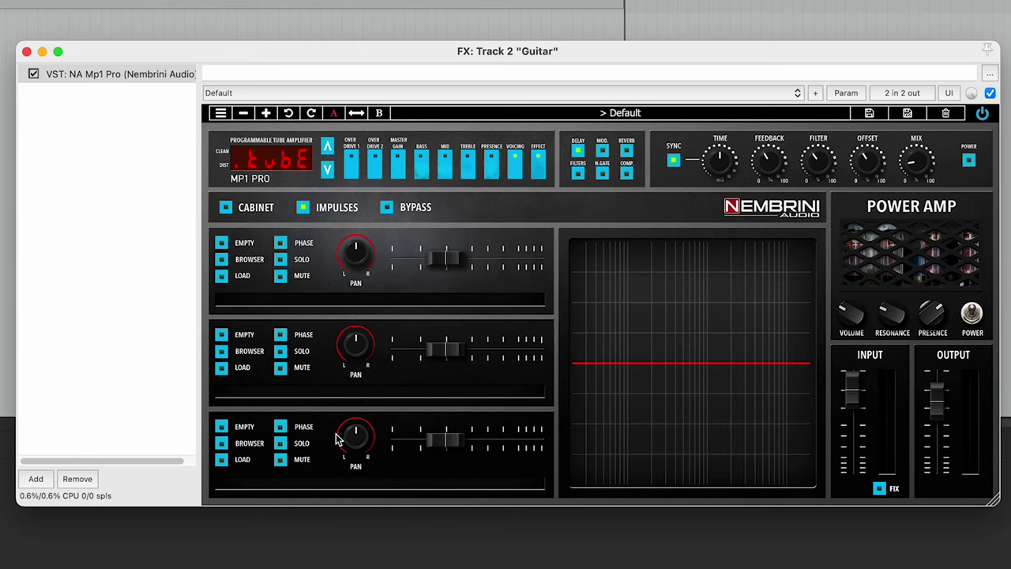
{"action": "left_click", "coordinate": [227, 211]}
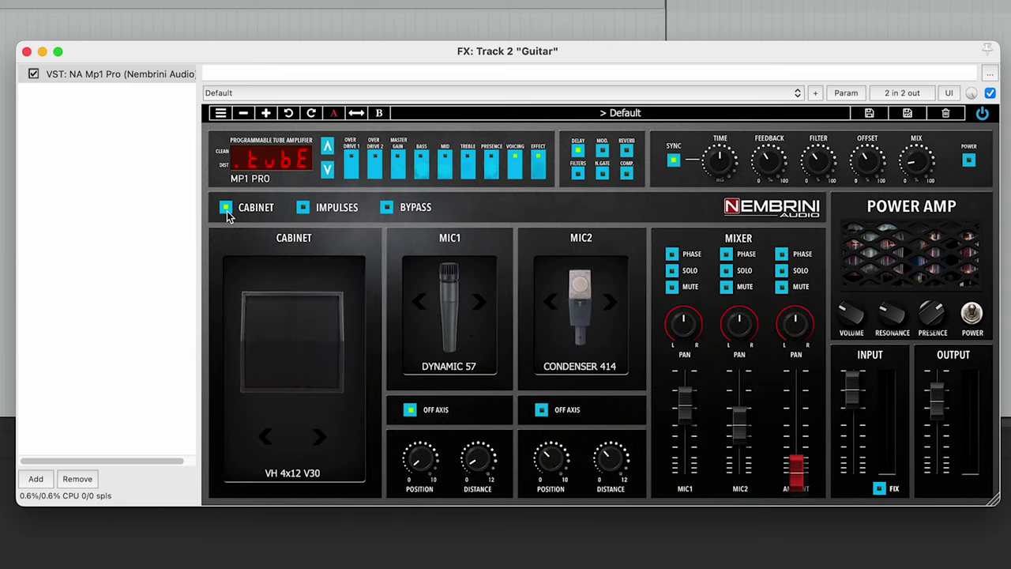
{"action": "left_click", "coordinate": [304, 208]}
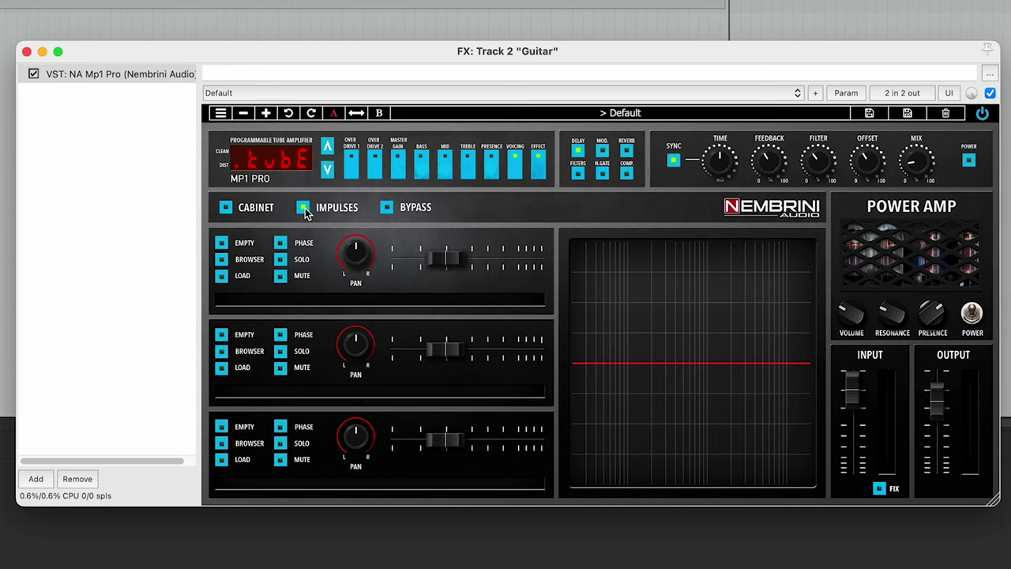
{"action": "left_click", "coordinate": [227, 208]}
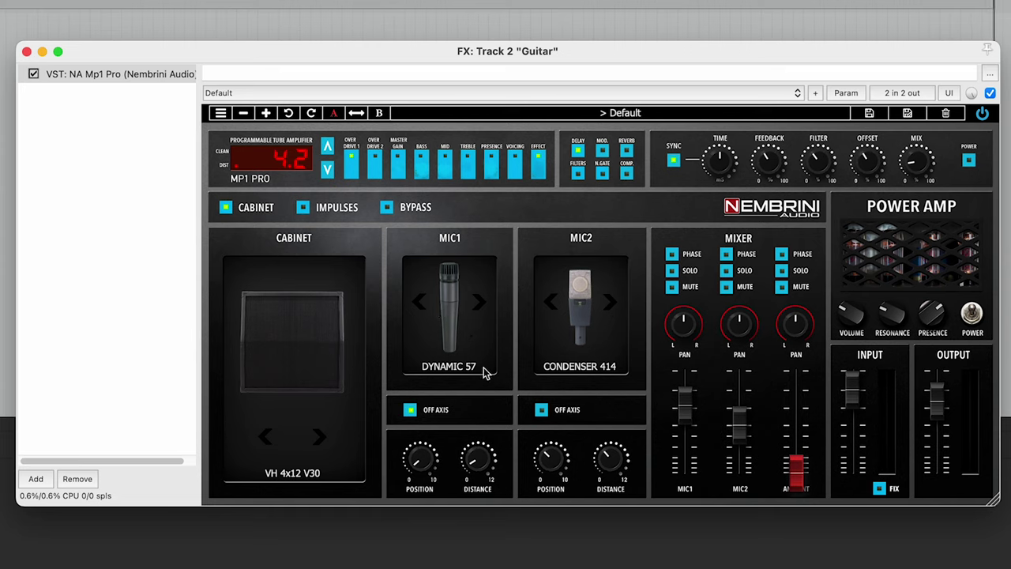
- Browse the available microphone models for Mic 1 and return to Dynamic 57
{"action": "left_click", "coordinate": [478, 304]}
{"action": "left_click", "coordinate": [478, 303]}
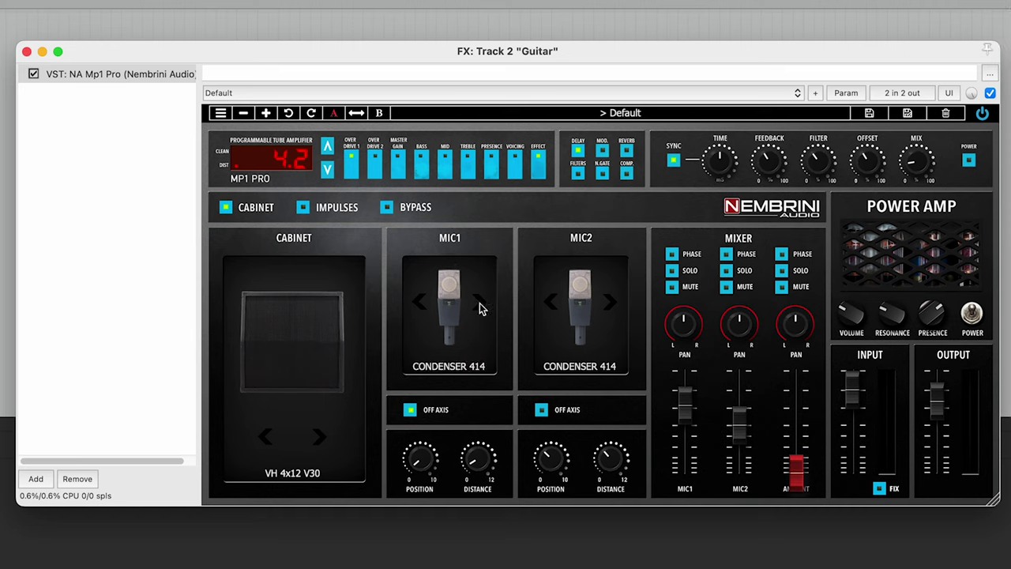
{"action": "left_click", "coordinate": [479, 303]}
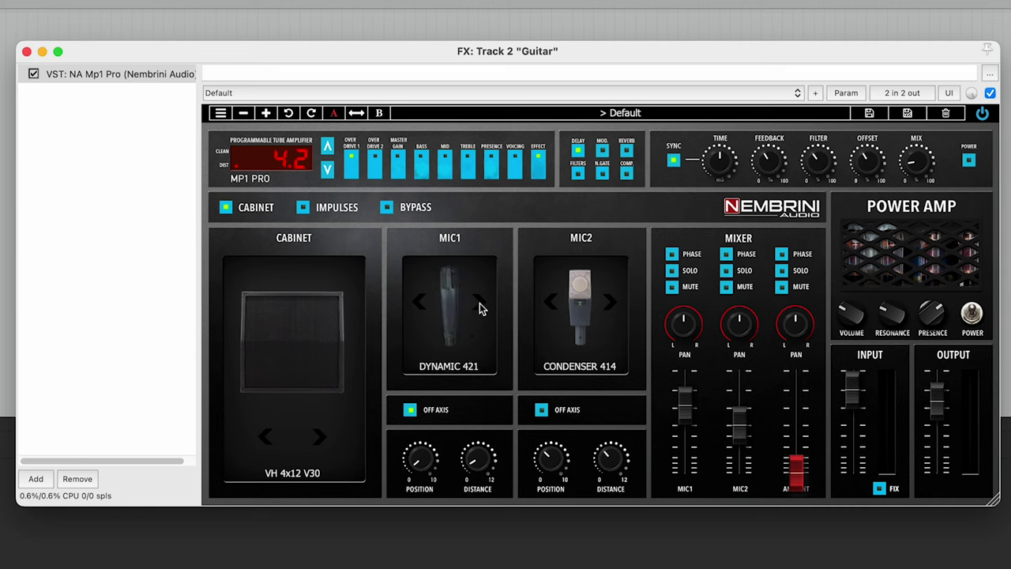
{"action": "left_click", "coordinate": [479, 304]}
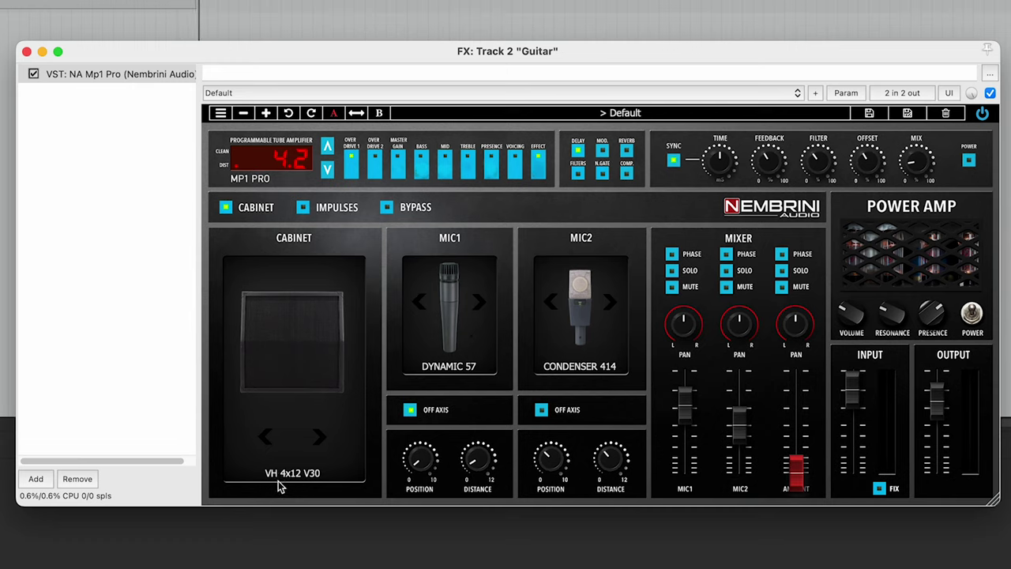
- Browse the available guitar cabinet models one by one and return to VH 4x12 V30
{"action": "left_click", "coordinate": [319, 437]}
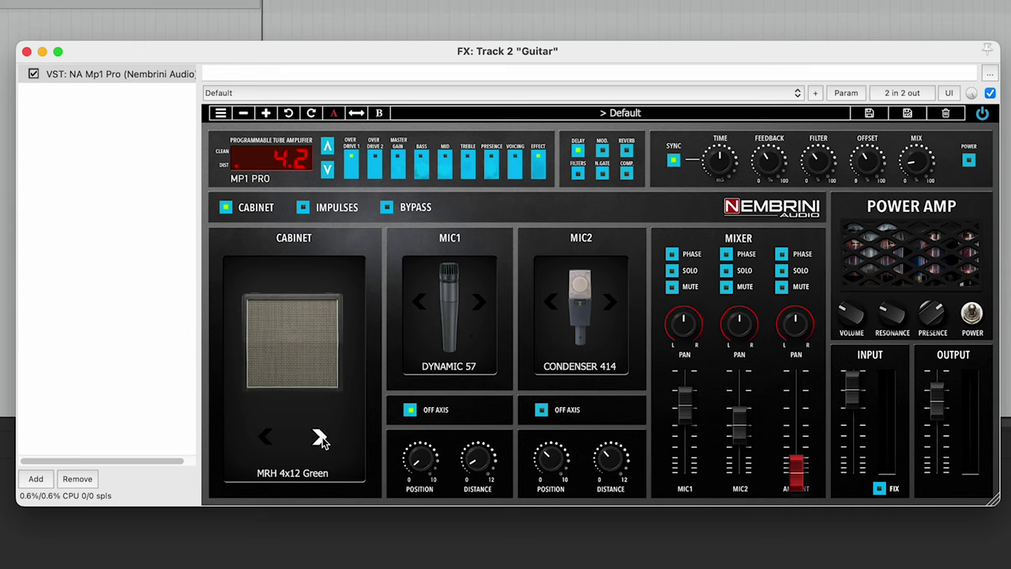
{"action": "left_click", "coordinate": [321, 437]}
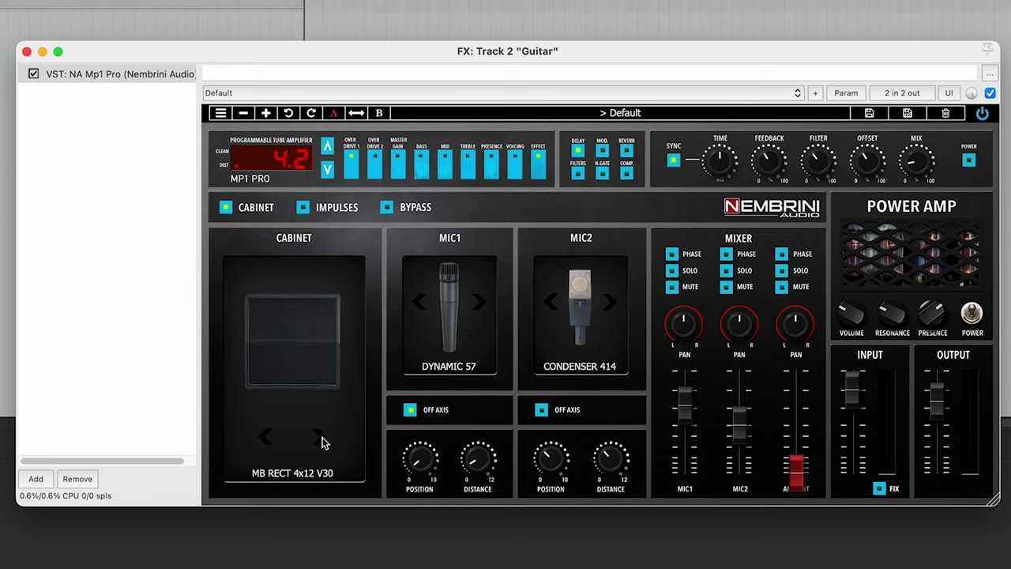
{"action": "left_click", "coordinate": [322, 437]}
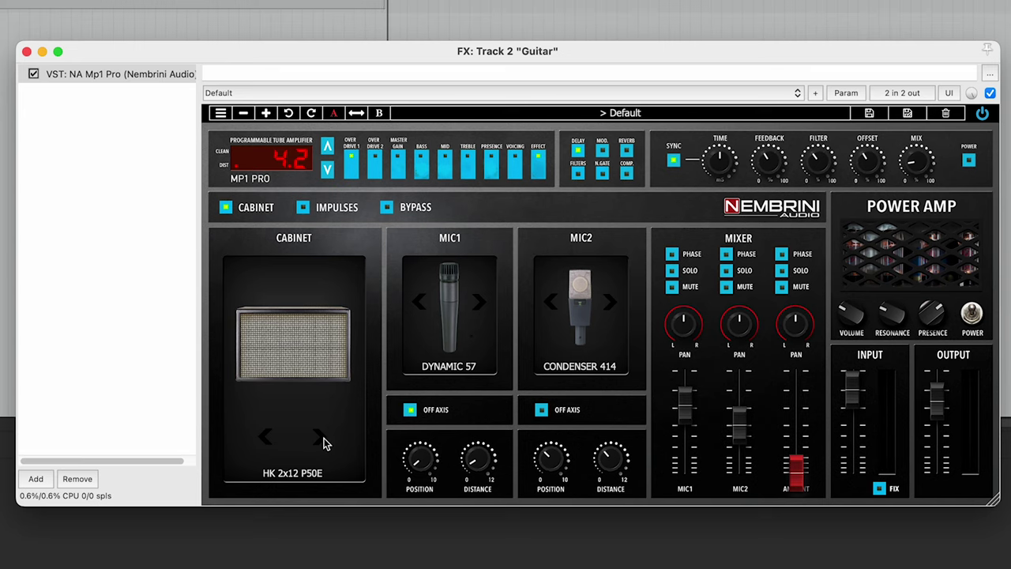
{"action": "left_click", "coordinate": [320, 436]}
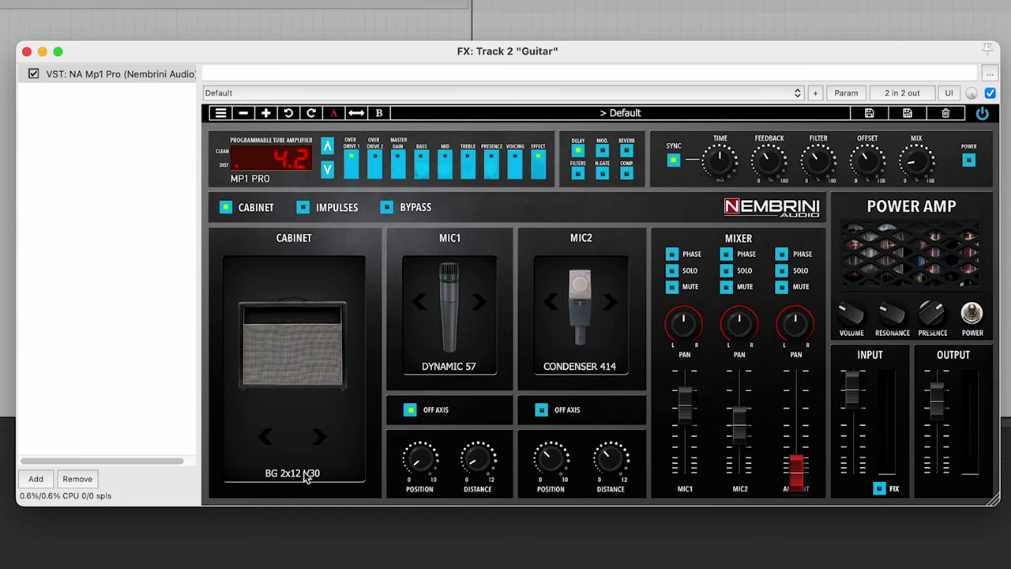
{"action": "left_click", "coordinate": [320, 437]}
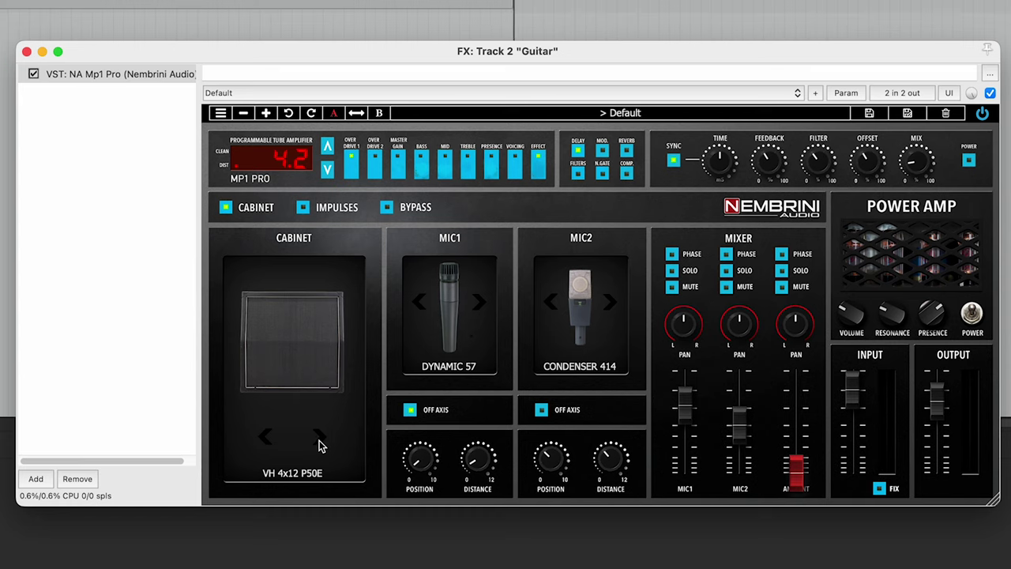
{"action": "left_click", "coordinate": [319, 438]}
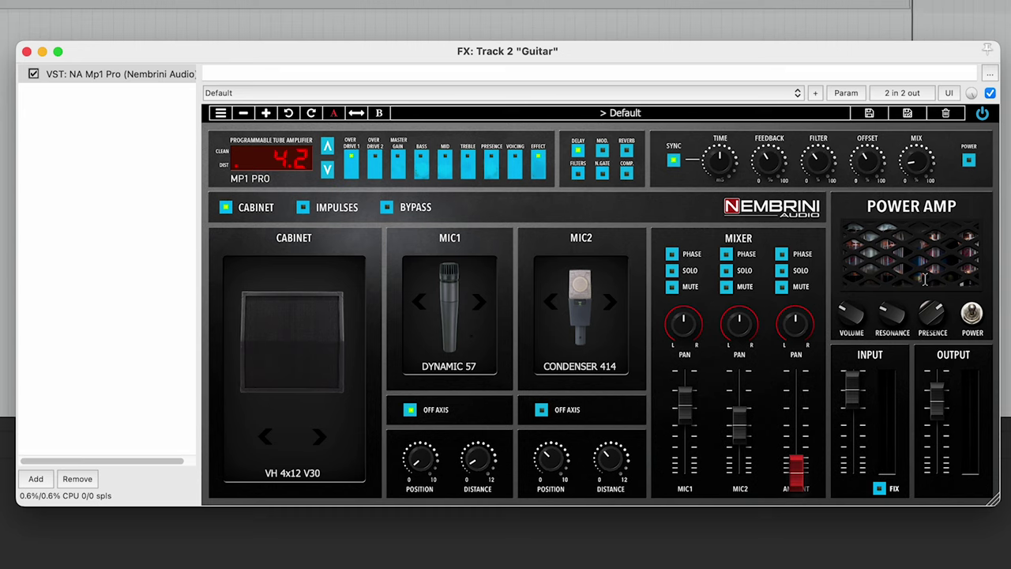
- Lower Overdrive 1 to 4.0 and raise Overdrive 2 to 5.0 on the preamp
{"action": "left_click", "coordinate": [326, 173]}
{"action": "left_click", "coordinate": [375, 168]}
{"action": "left_click", "coordinate": [327, 154]}
{"action": "left_click", "coordinate": [327, 154]}
{"action": "left_click", "coordinate": [327, 155]}
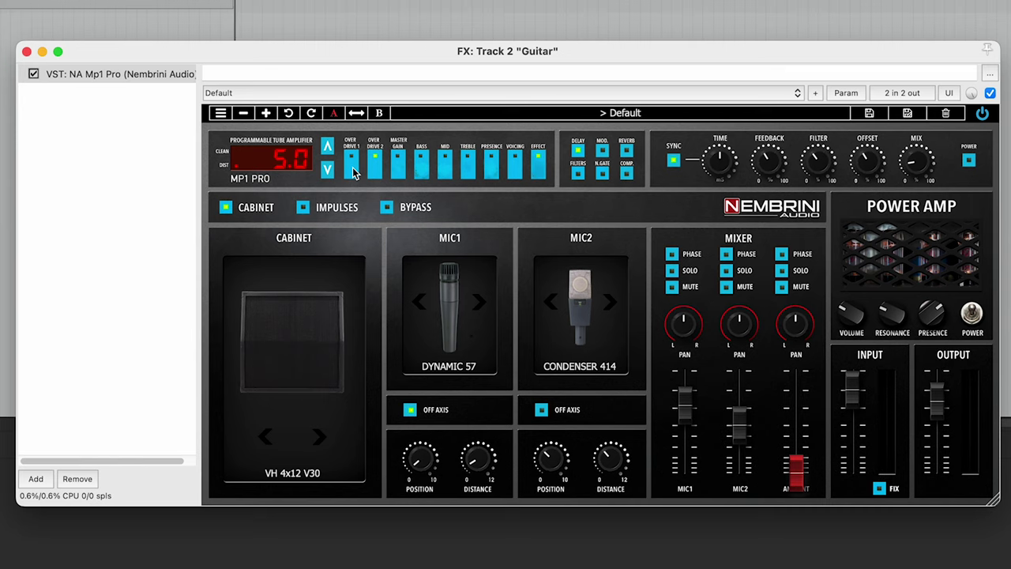
- Check the master gain, and set the preamp's bass to 4 and its mid to -6
{"action": "left_click", "coordinate": [398, 163]}
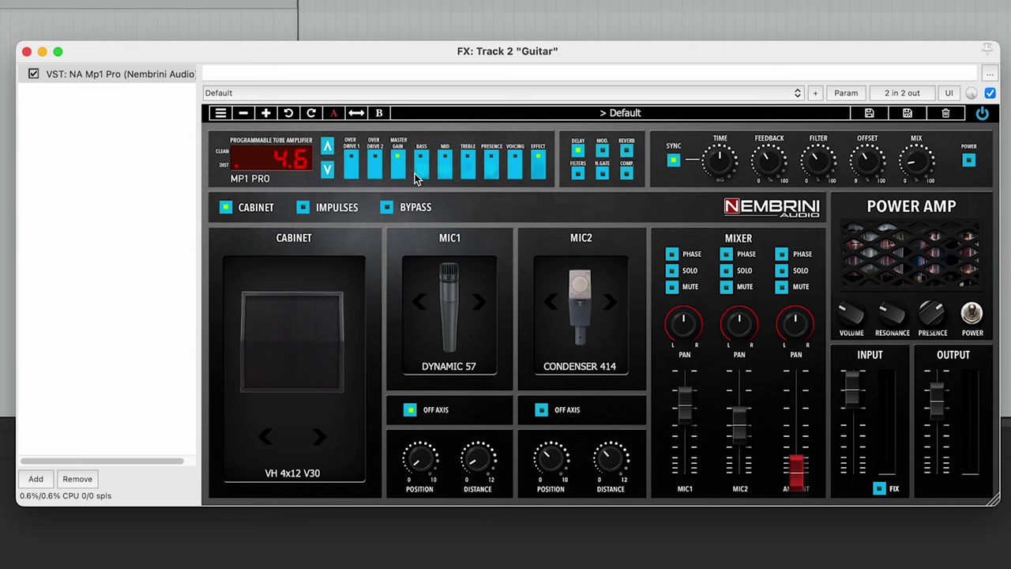
{"action": "left_click", "coordinate": [418, 167]}
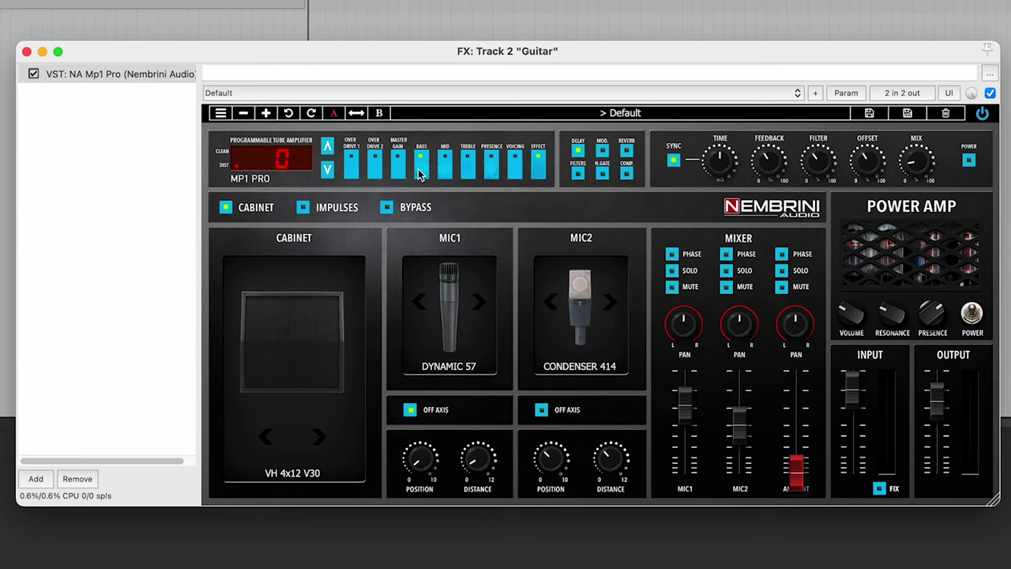
{"action": "double_click", "coordinate": [327, 149]}
{"action": "double_click", "coordinate": [327, 148]}
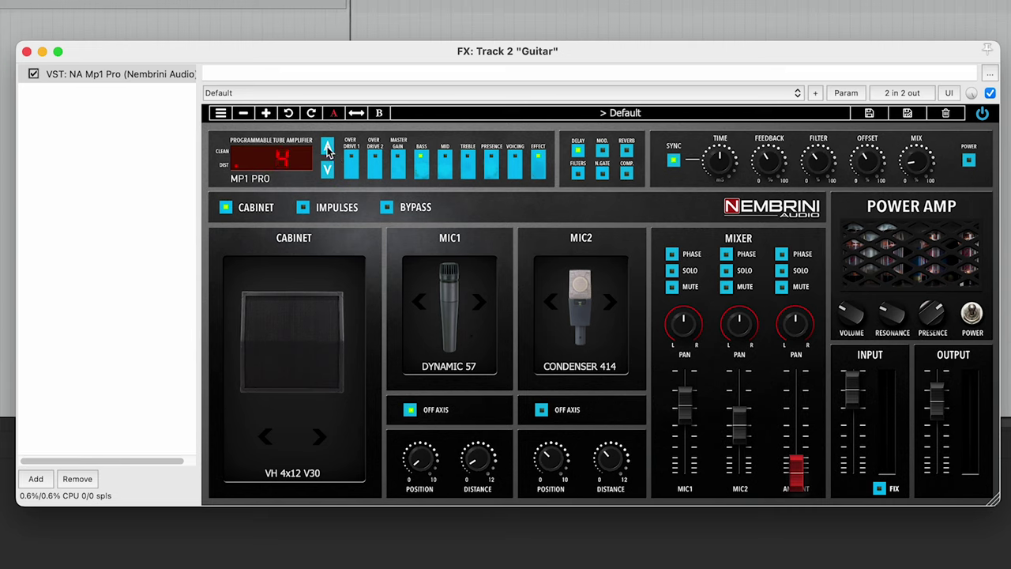
{"action": "left_click", "coordinate": [447, 174]}
{"action": "left_click", "coordinate": [328, 170]}
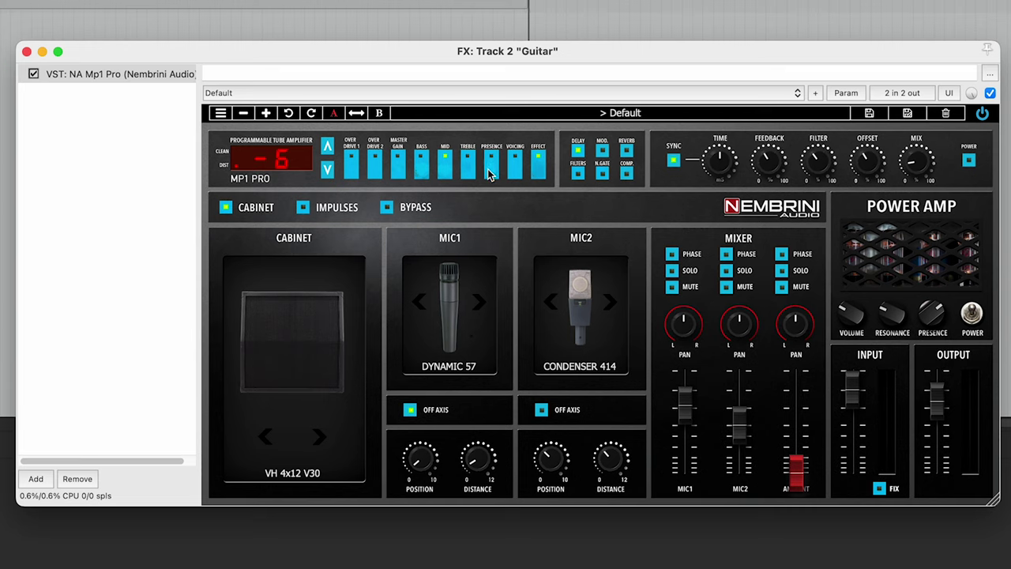
- Set the preamp's treble to 2 and presence to 4, and select Overdrive 1 again
{"action": "left_click", "coordinate": [464, 165]}
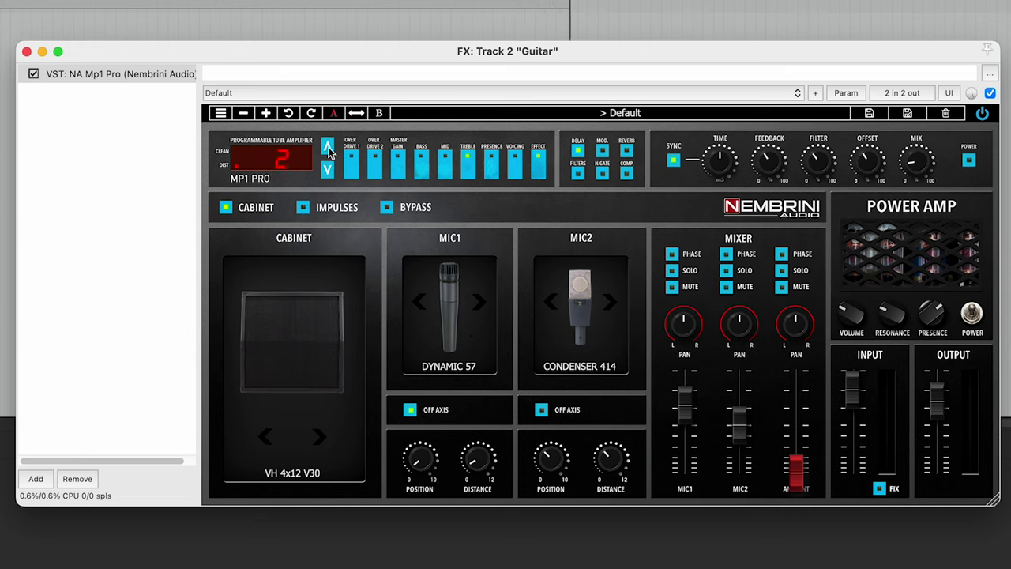
{"action": "left_click", "coordinate": [490, 176]}
{"action": "left_click", "coordinate": [328, 150]}
{"action": "left_click", "coordinate": [328, 151]}
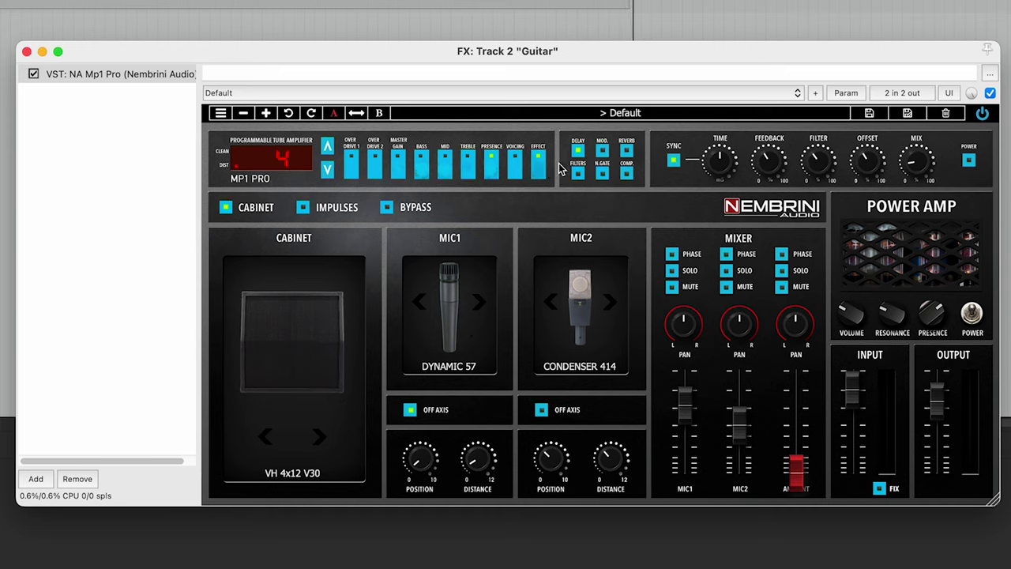
{"action": "left_click", "coordinate": [348, 169]}
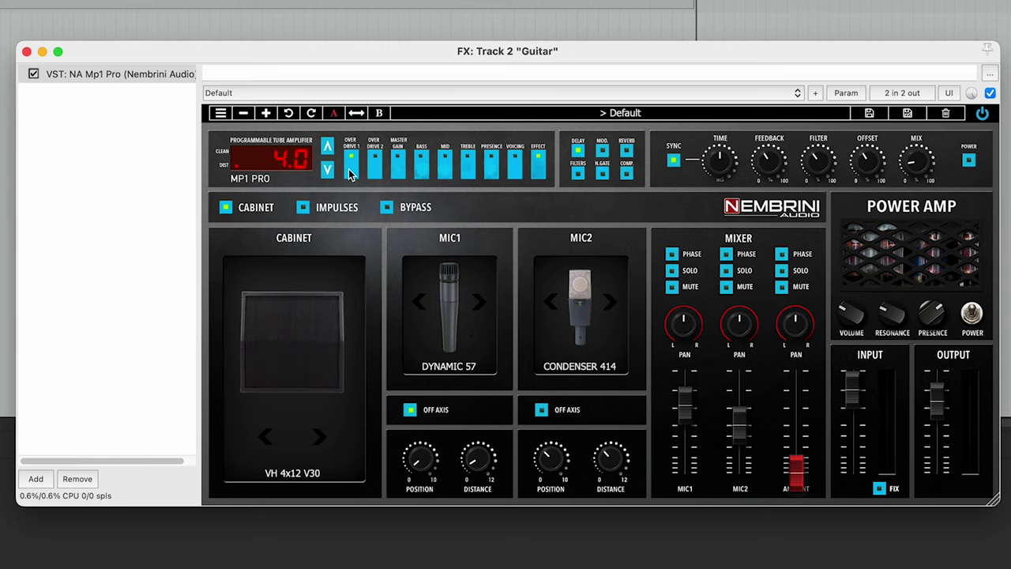
- Lower the Mic 2 level slightly in the cabinet mixer
{"action": "left_click", "coordinate": [740, 431]}
{"action": "left_click_drag", "start_coordinate": [740, 431], "coordinate": [738, 440]}
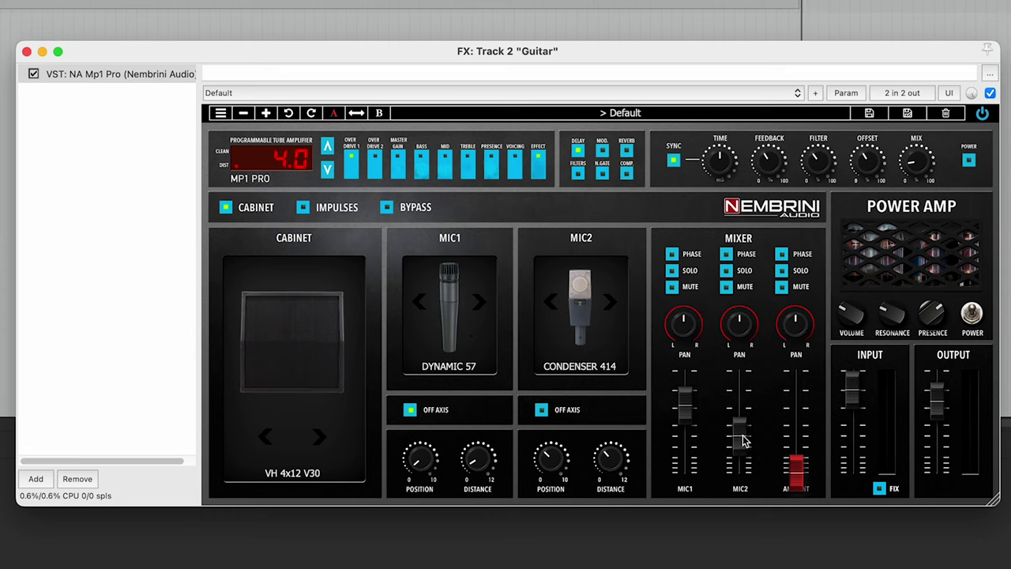
{"action": "left_click_drag", "start_coordinate": [744, 439], "coordinate": [745, 445]}
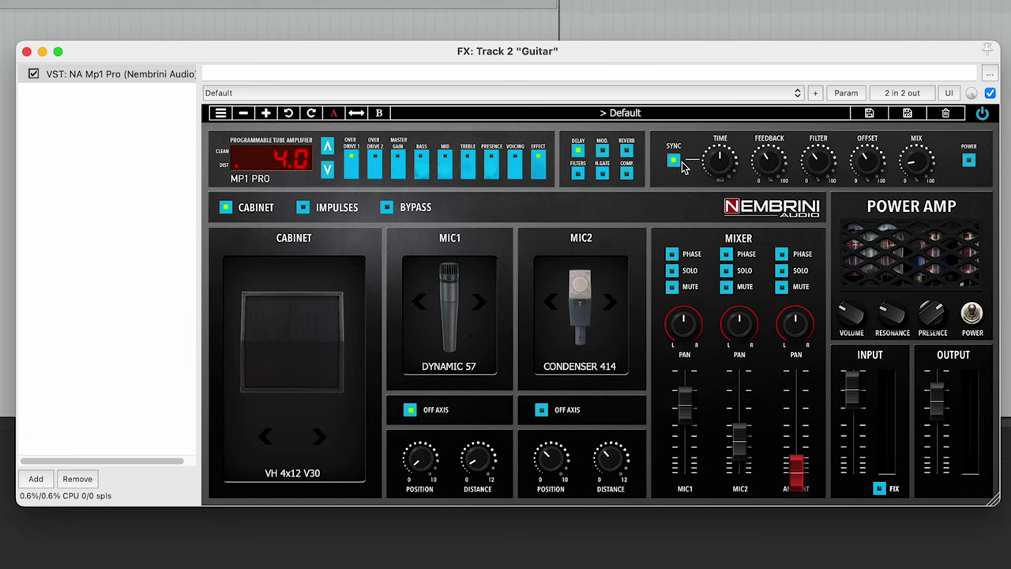
- Audition the chorus modulation and the delay in turn, and switch each effect off again
{"action": "left_click", "coordinate": [603, 154]}
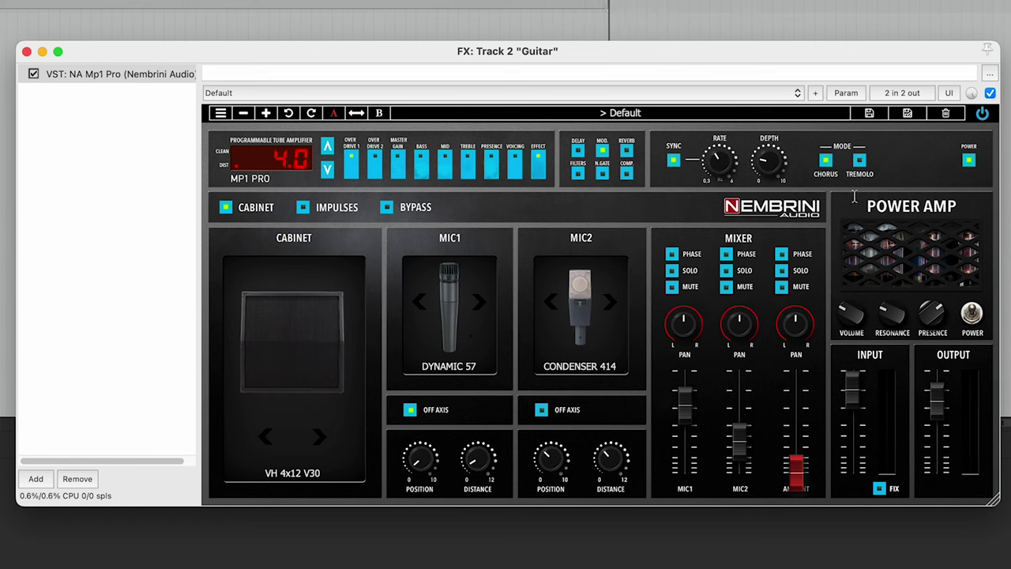
{"action": "left_click", "coordinate": [970, 161]}
{"action": "left_click", "coordinate": [579, 154]}
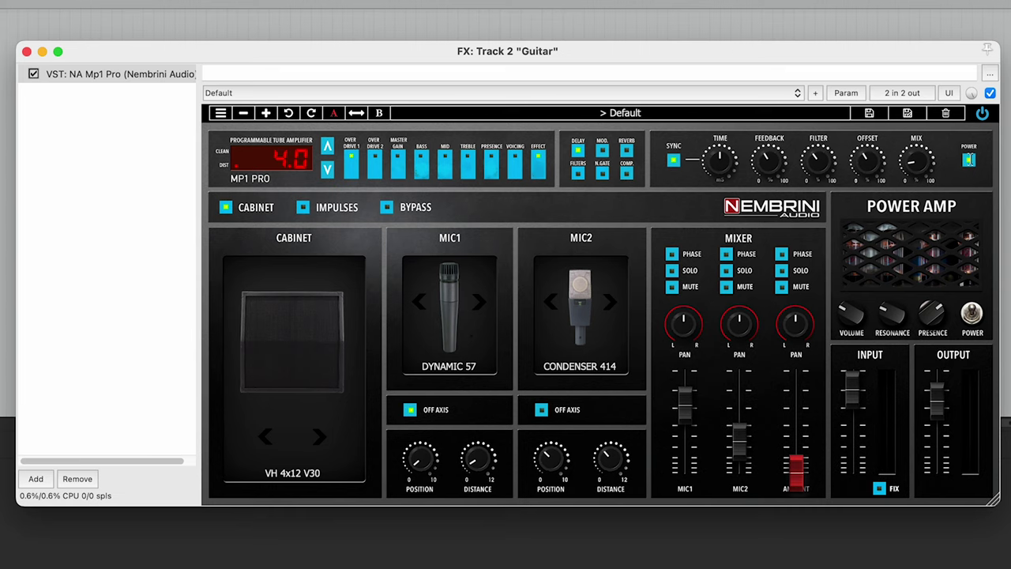
{"action": "left_click", "coordinate": [970, 161]}
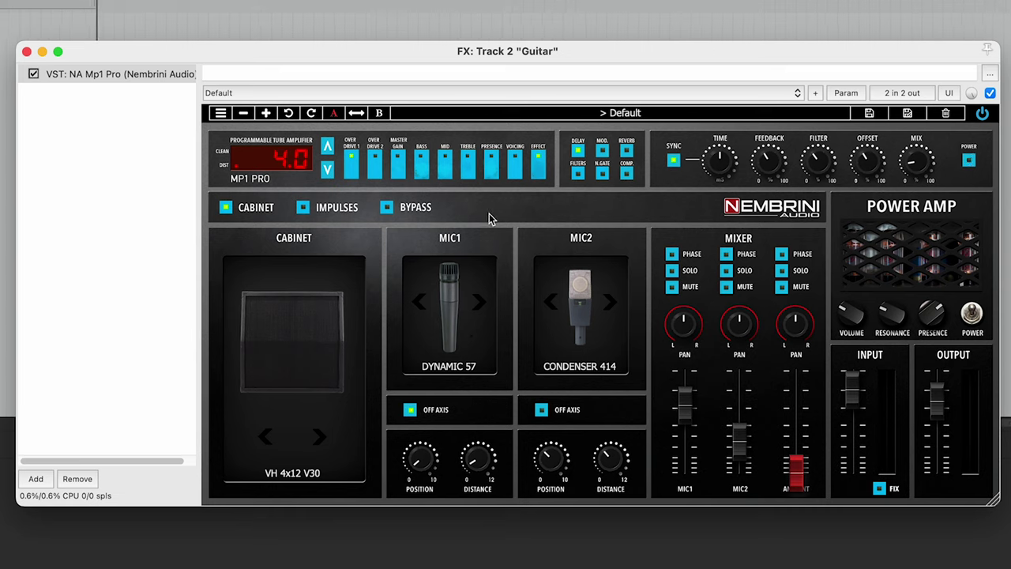
- Open the reverb, try a higher mix amount, and turn the mix back down to a low setting
{"action": "left_click", "coordinate": [625, 151]}
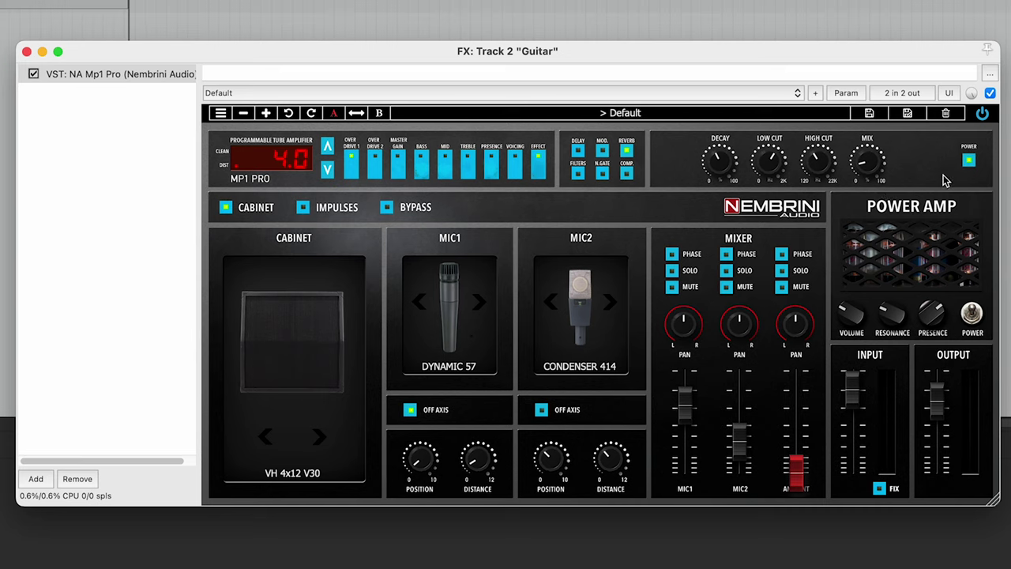
{"action": "left_click_drag", "start_coordinate": [873, 166], "coordinate": [881, 175]}
{"action": "left_click_drag", "start_coordinate": [863, 173], "coordinate": [887, 139]}
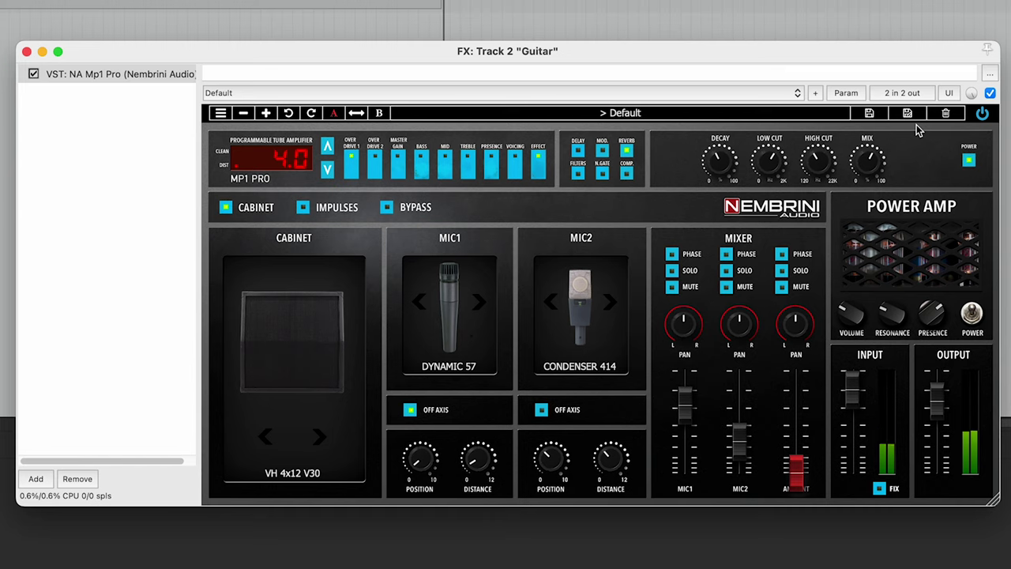
{"action": "left_click_drag", "start_coordinate": [869, 158], "coordinate": [837, 219]}
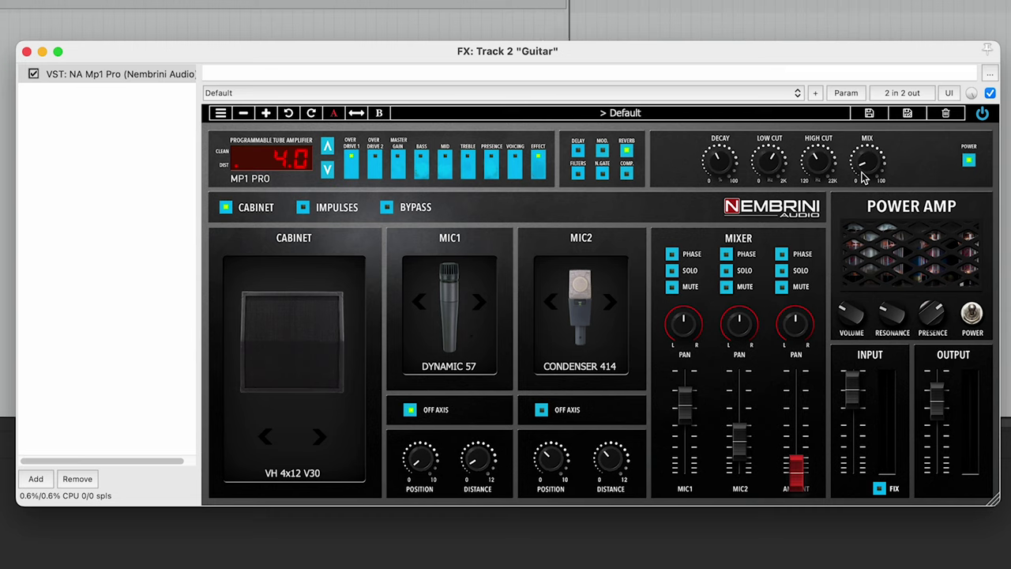
- Audition the compressor by switching it on, and switch it off again
{"action": "left_click", "coordinate": [626, 174]}
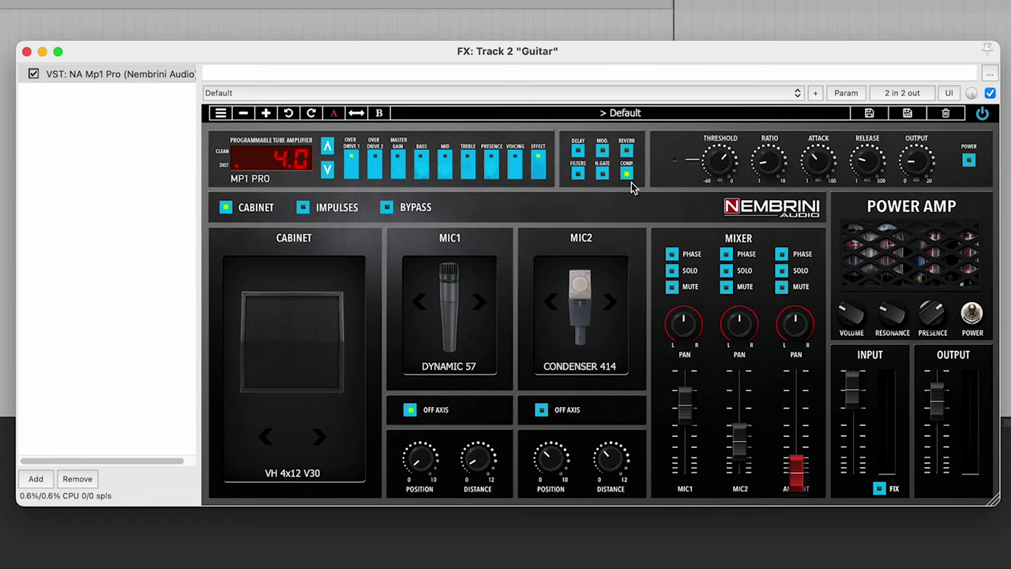
{"action": "left_click", "coordinate": [969, 161]}
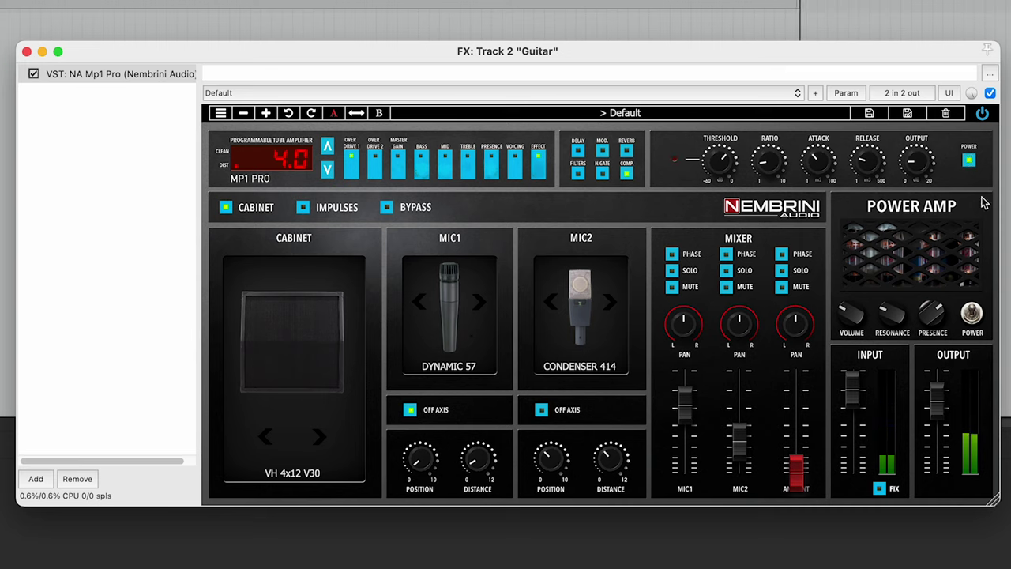
{"action": "left_click", "coordinate": [973, 163]}
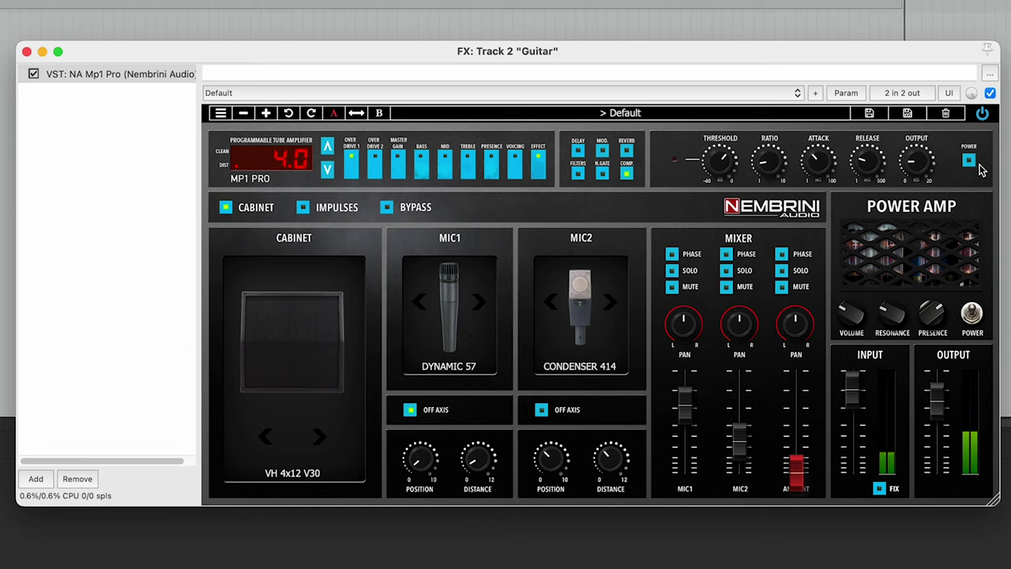
- Open the filters, try the pre Tight filter at different amounts, and settle it on a moderately low setting
{"action": "left_click", "coordinate": [580, 173]}
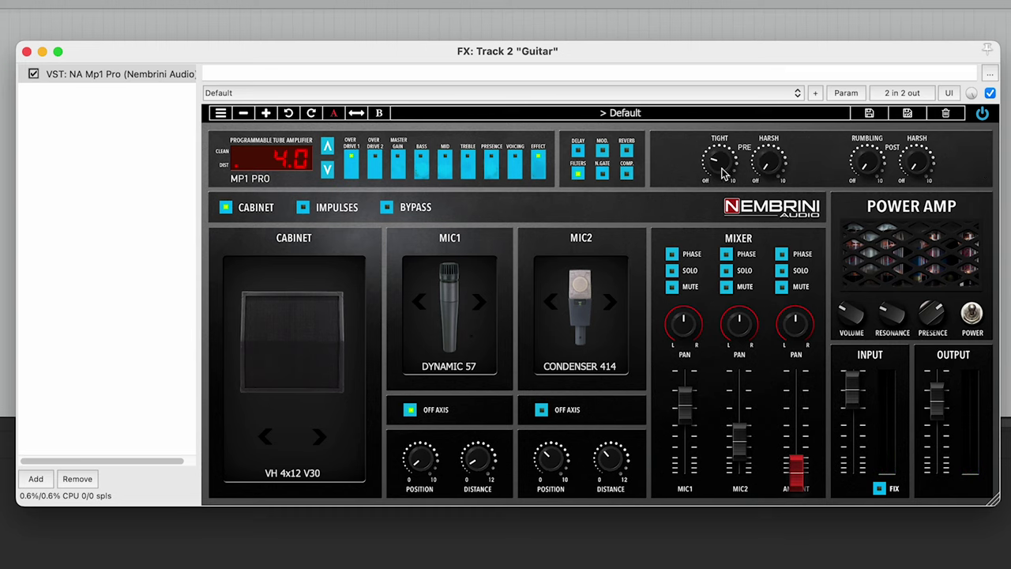
{"action": "left_click_drag", "start_coordinate": [722, 173], "coordinate": [716, 171]}
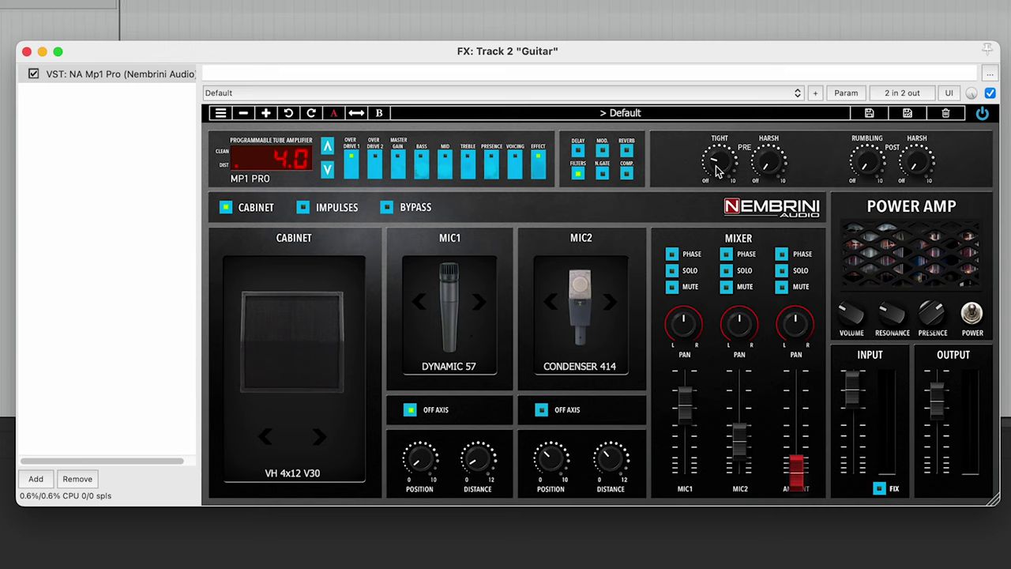
{"action": "left_click_drag", "start_coordinate": [716, 168], "coordinate": [724, 151]}
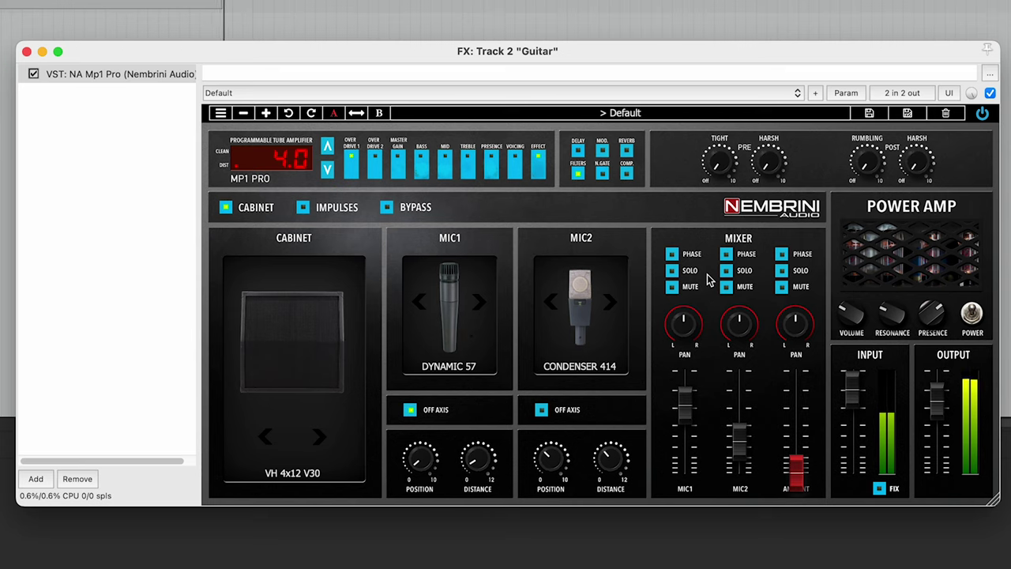
{"action": "left_click_drag", "start_coordinate": [725, 179], "coordinate": [816, 153]}
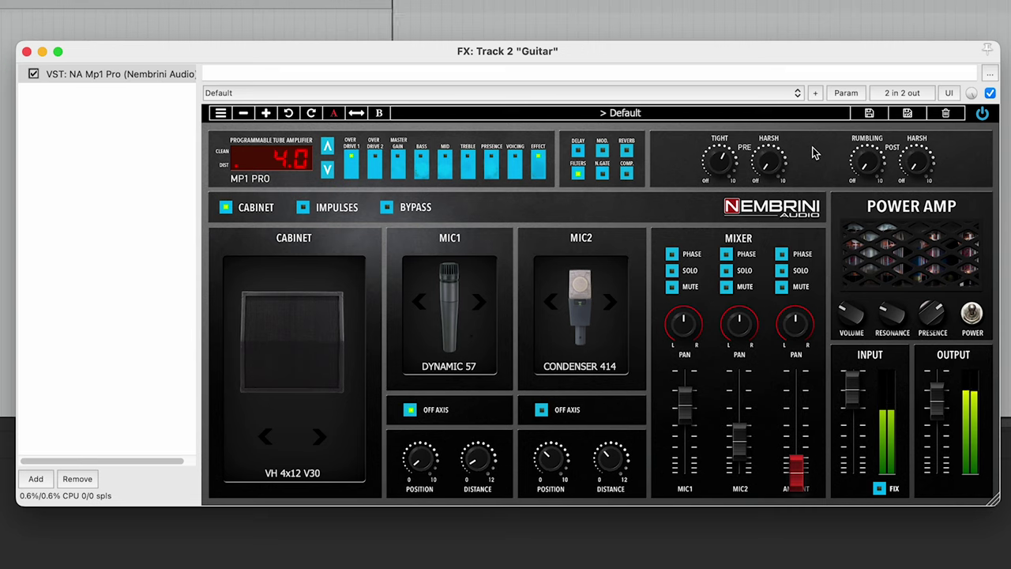
{"action": "left_click_drag", "start_coordinate": [729, 157], "coordinate": [731, 289]}
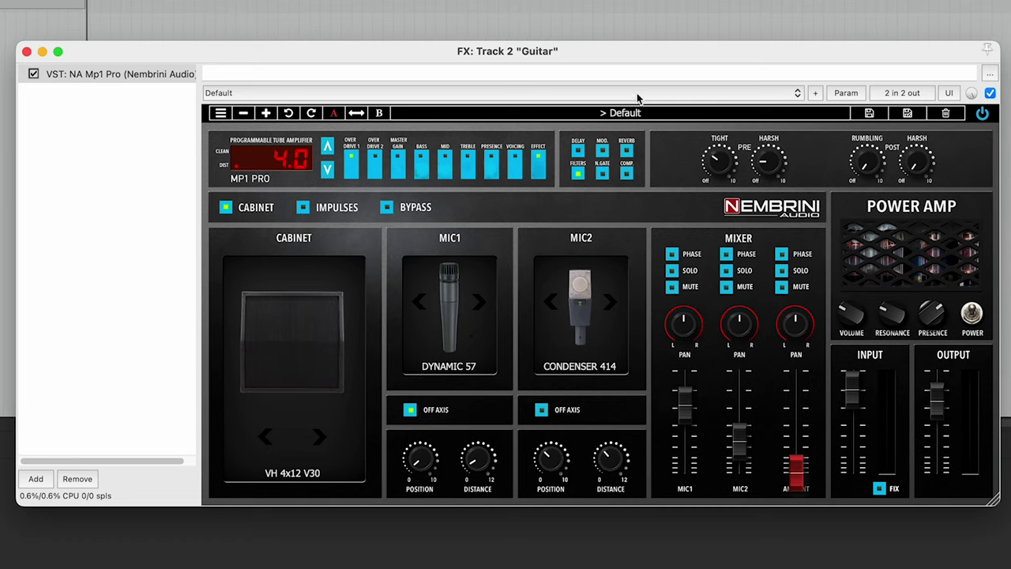
- Audition the factory presets Dream Clean and Guitar Hero in turn
{"action": "left_click", "coordinate": [608, 118]}
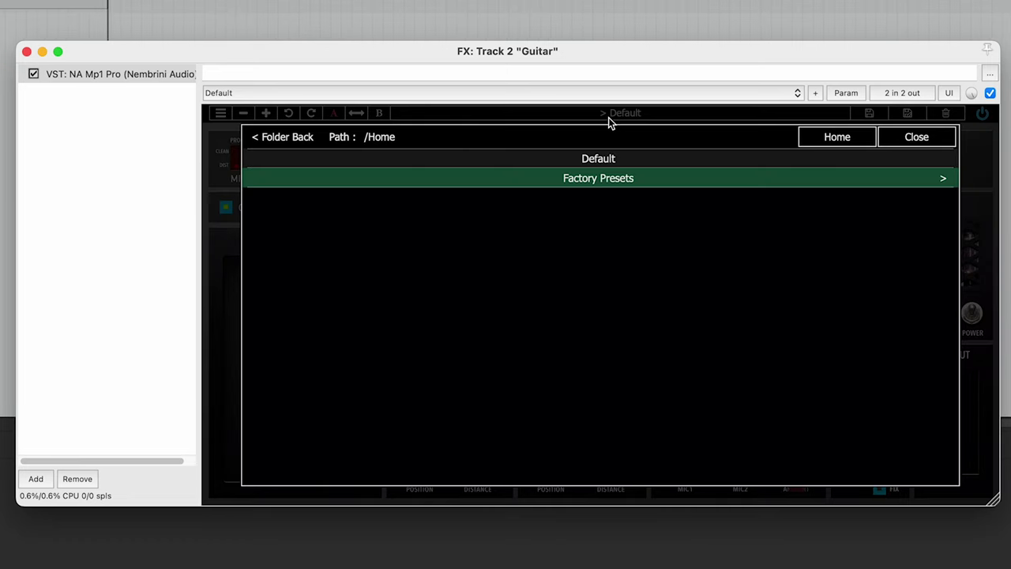
{"action": "left_click", "coordinate": [616, 186]}
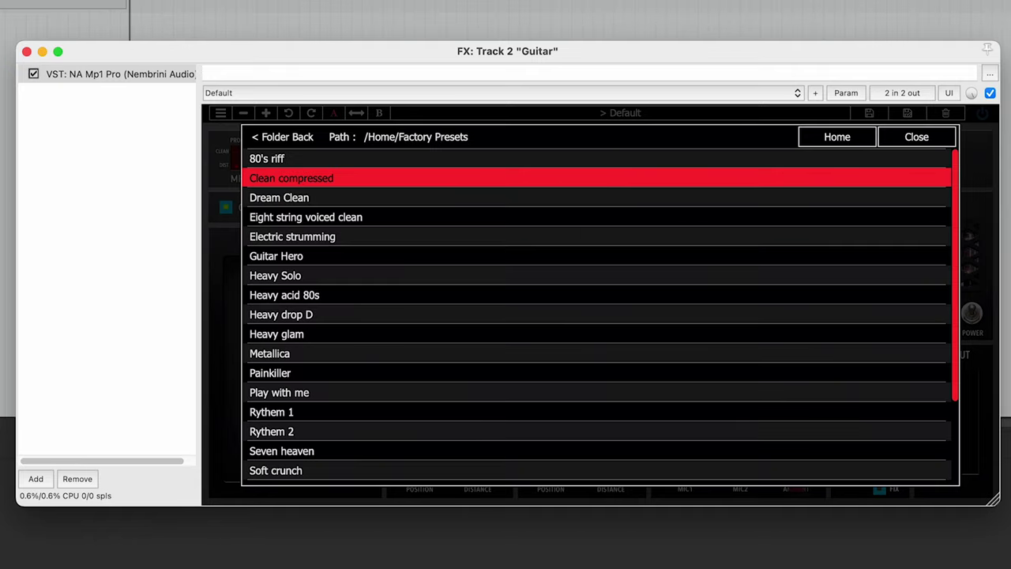
{"action": "left_click", "coordinate": [340, 202]}
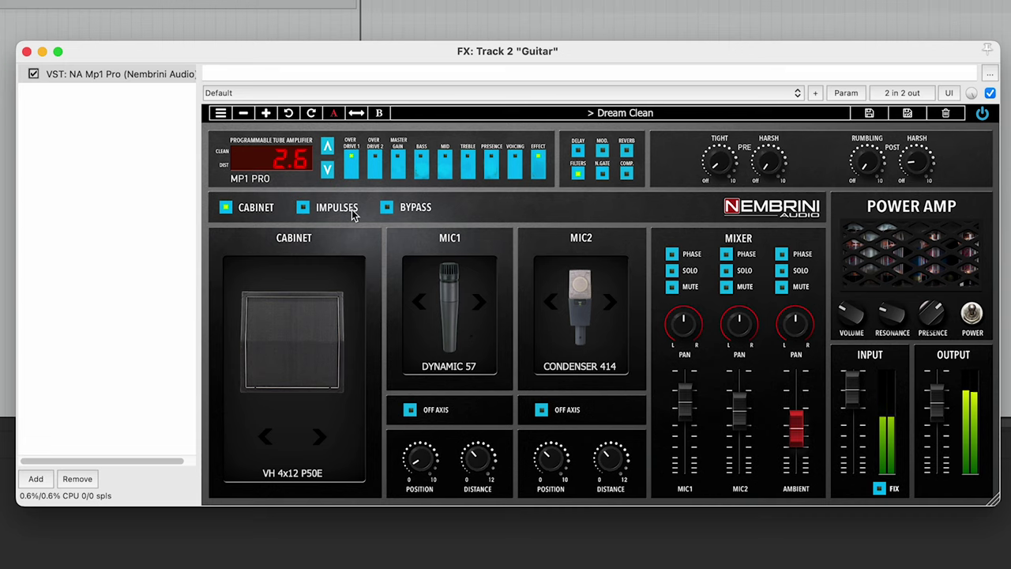
{"action": "left_click", "coordinate": [632, 115]}
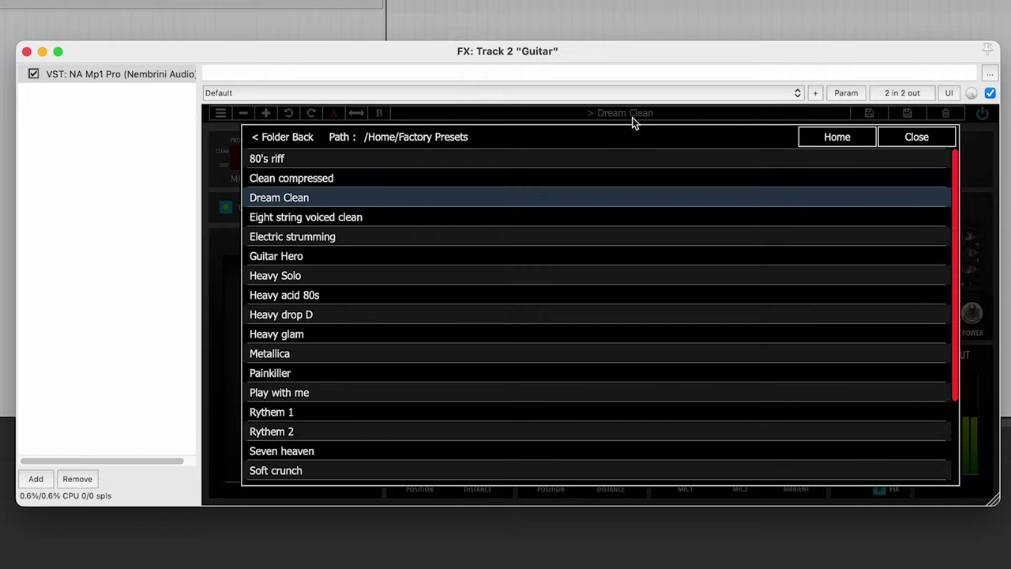
{"action": "left_click", "coordinate": [316, 254]}
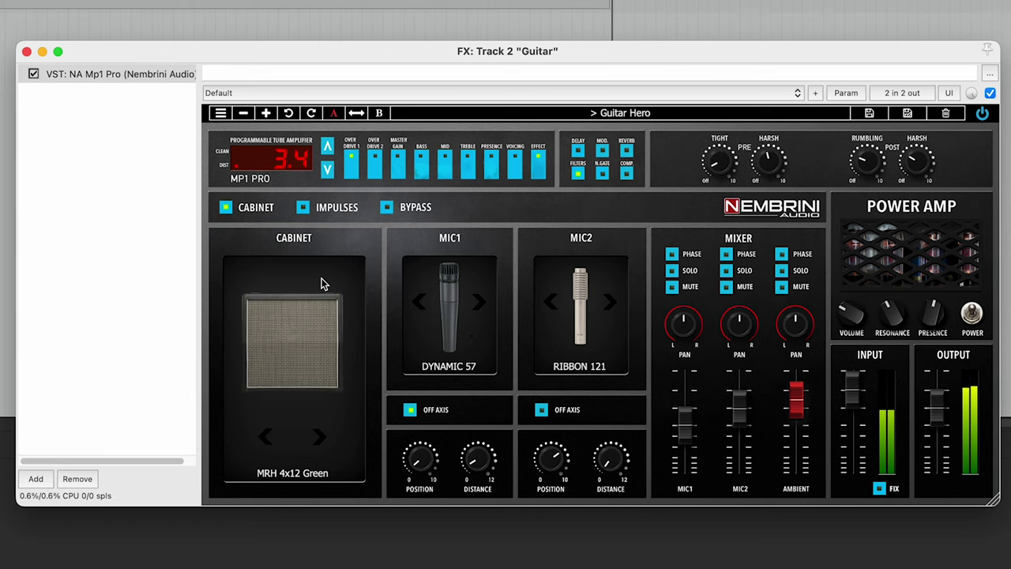
- Audition the factory presets Metallica and Rythem 1
{"action": "left_click", "coordinate": [395, 113]}
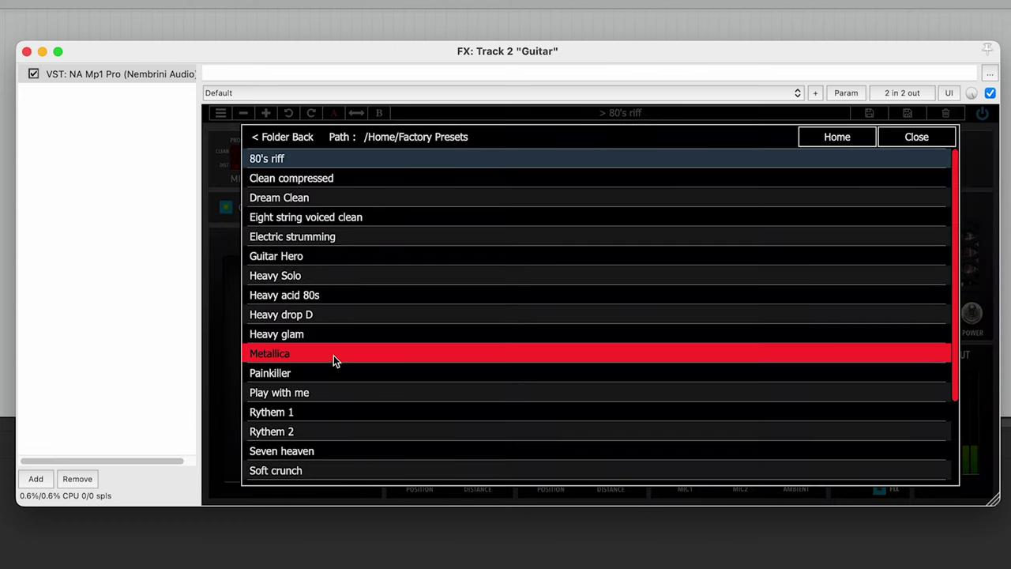
{"action": "left_click", "coordinate": [334, 353]}
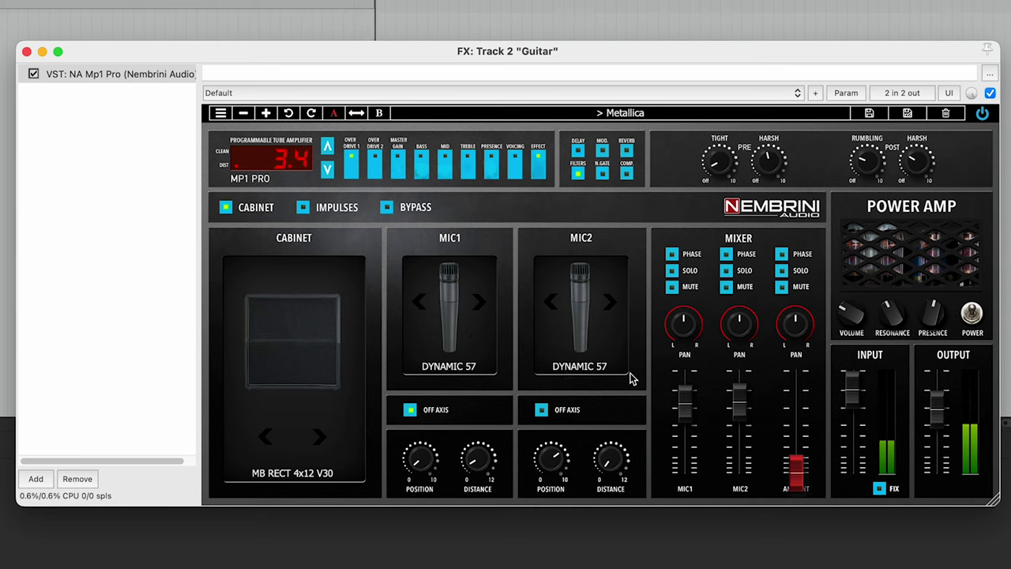
{"action": "left_click", "coordinate": [611, 113]}
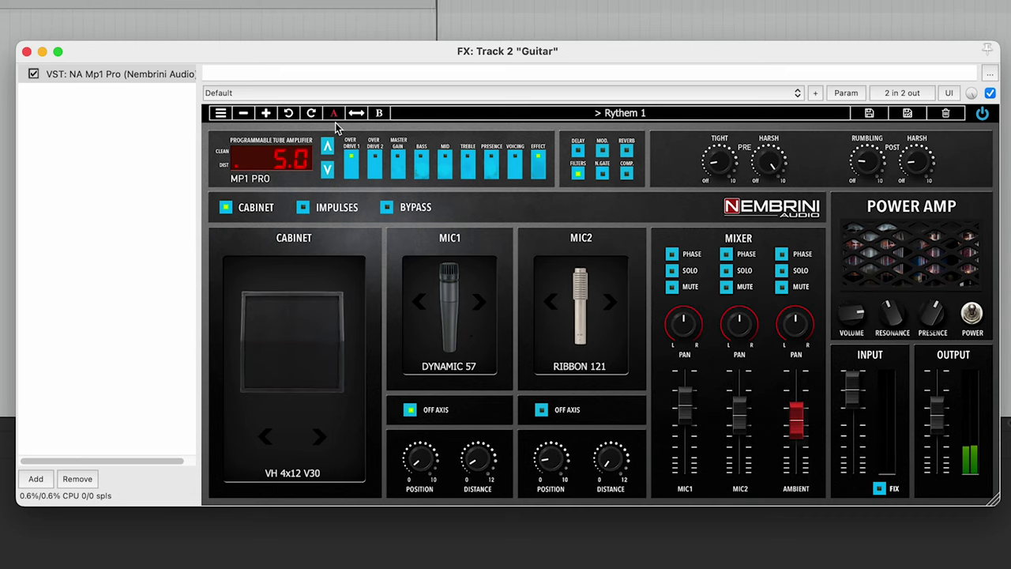
- Restore the plugin's default settings through the host's Default preset
{"action": "left_click", "coordinate": [233, 93]}
{"action": "left_click", "coordinate": [234, 92]}
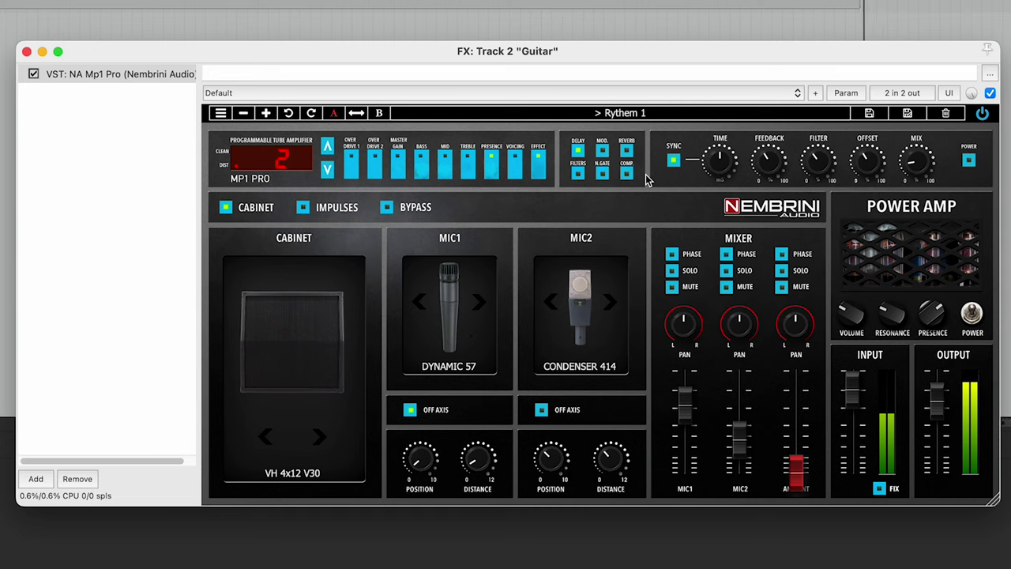
- Compare the preamp voicings, open the modulation effect while on the clean tube voicing, and settle on the distortion tube voicing
{"action": "left_click", "coordinate": [328, 149]}
{"action": "left_click", "coordinate": [327, 170]}
{"action": "left_click", "coordinate": [329, 149]}
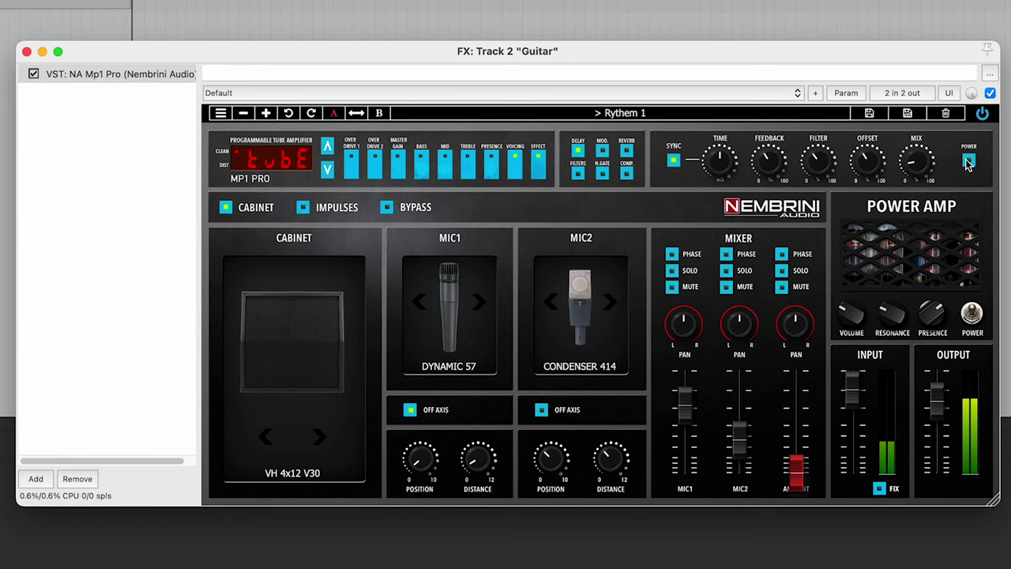
{"action": "left_click", "coordinate": [603, 150]}
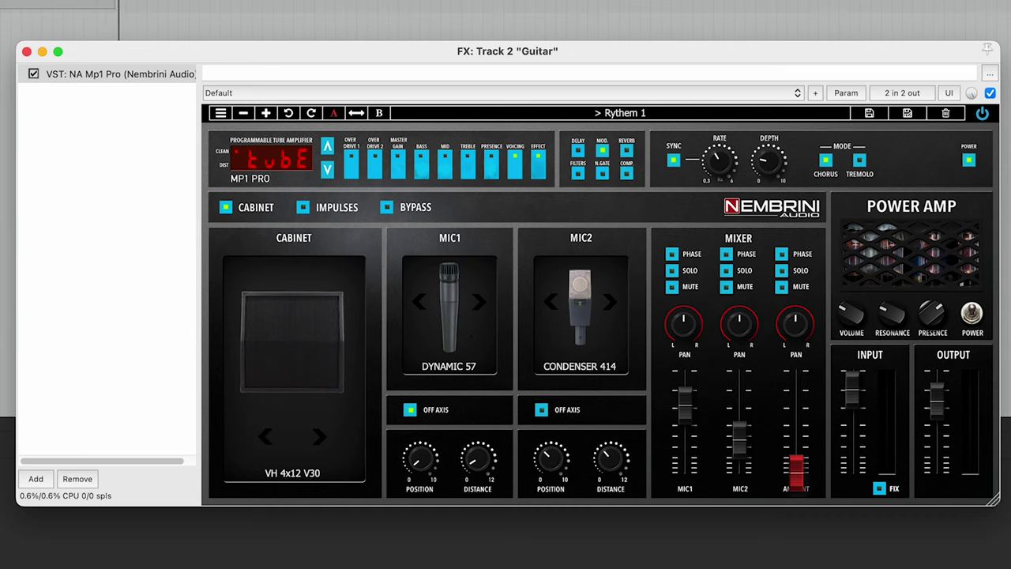
{"action": "left_click", "coordinate": [327, 168]}
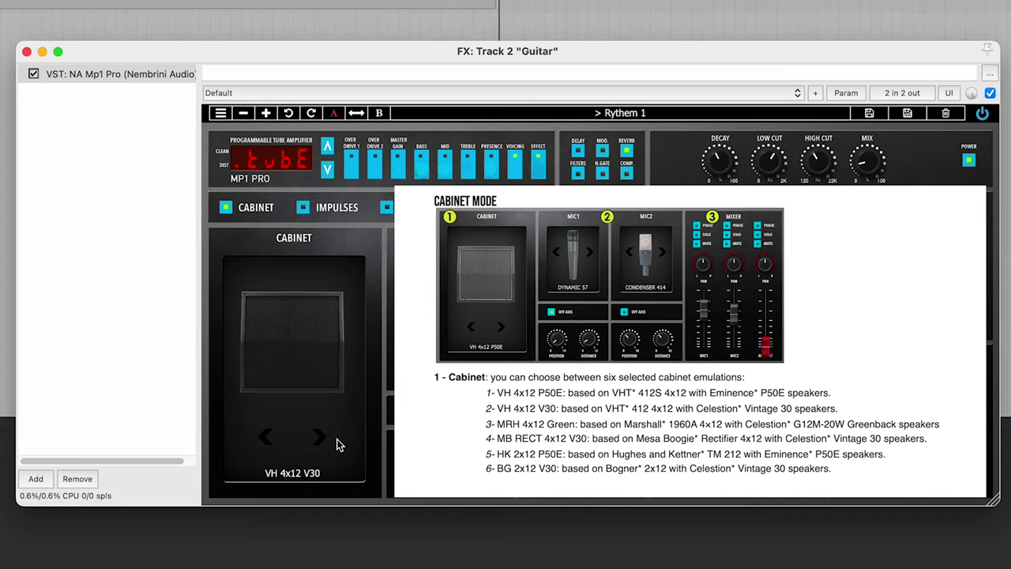
- Audition all six cabinet models from VH 4x12 P50E through BG 2x12 V30, and return to VH 4x12 V30
{"action": "left_click", "coordinate": [265, 439]}
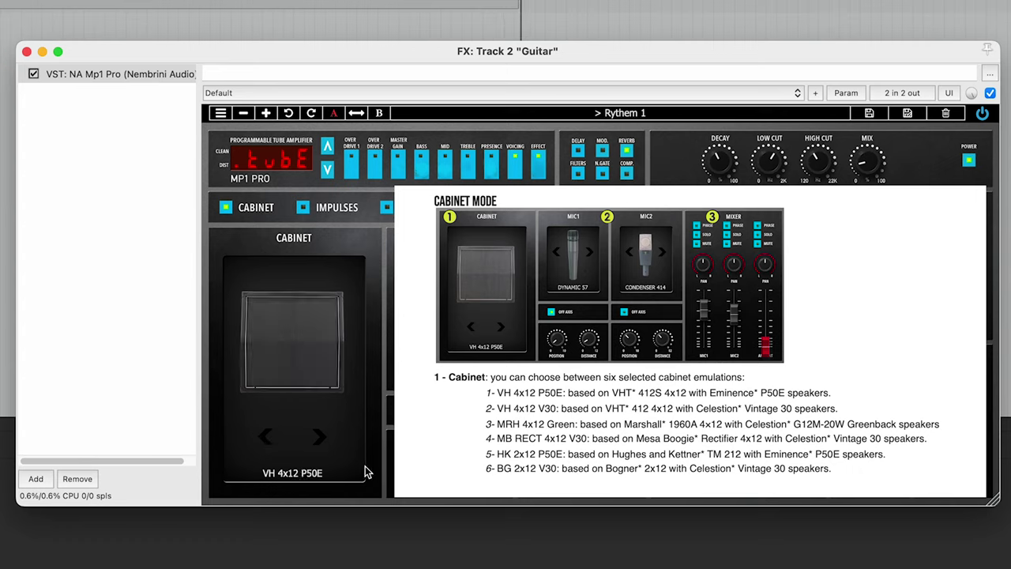
{"action": "left_click", "coordinate": [324, 439]}
{"action": "left_click", "coordinate": [323, 438]}
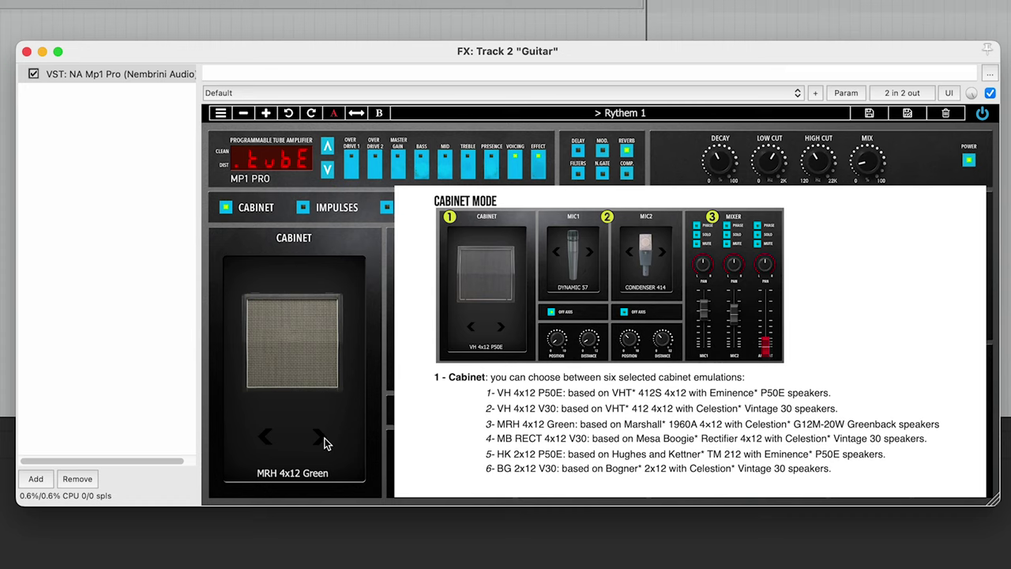
{"action": "left_click", "coordinate": [319, 437]}
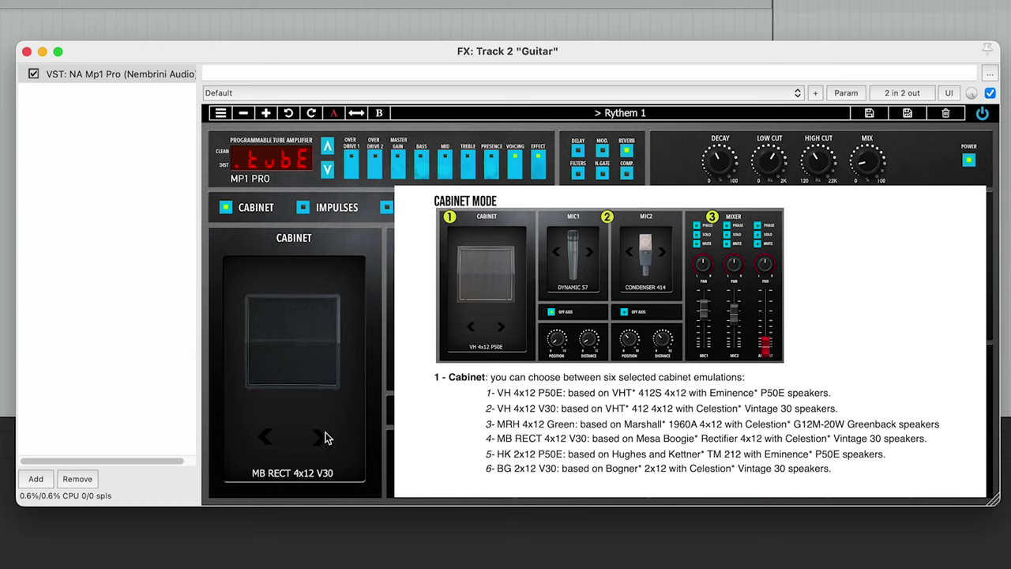
{"action": "left_click", "coordinate": [319, 437]}
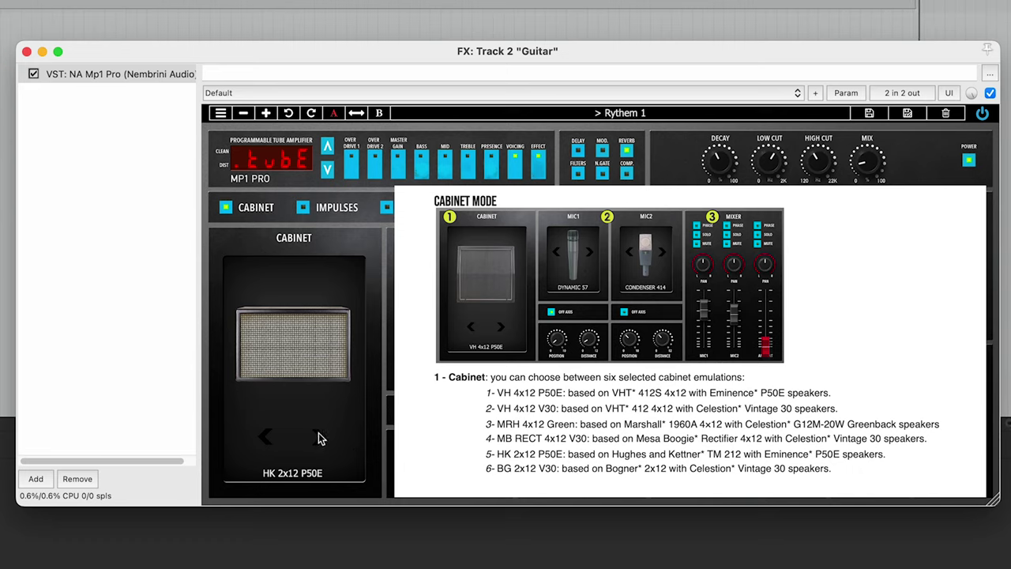
{"action": "left_click", "coordinate": [319, 436]}
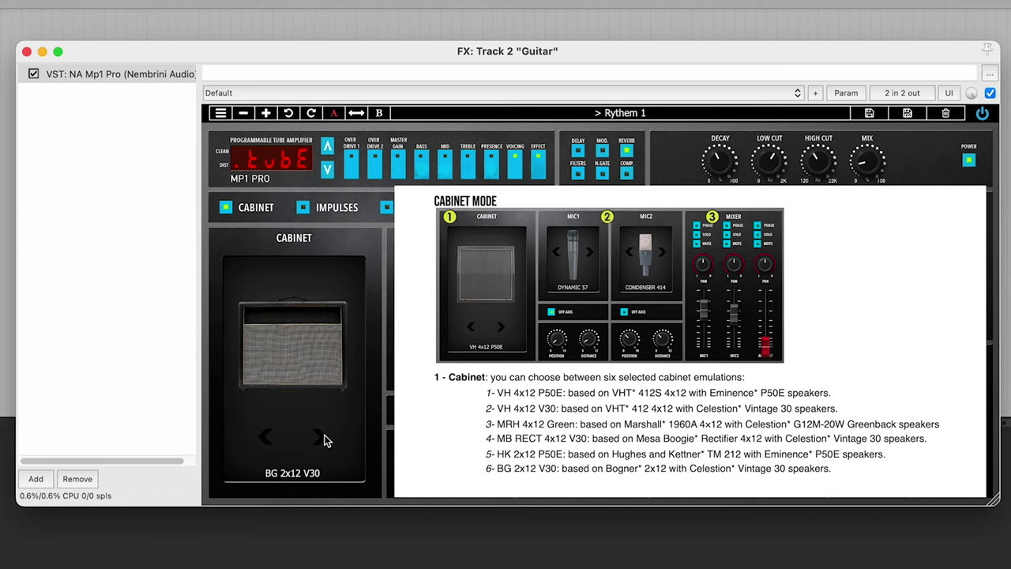
{"action": "left_click", "coordinate": [320, 438]}
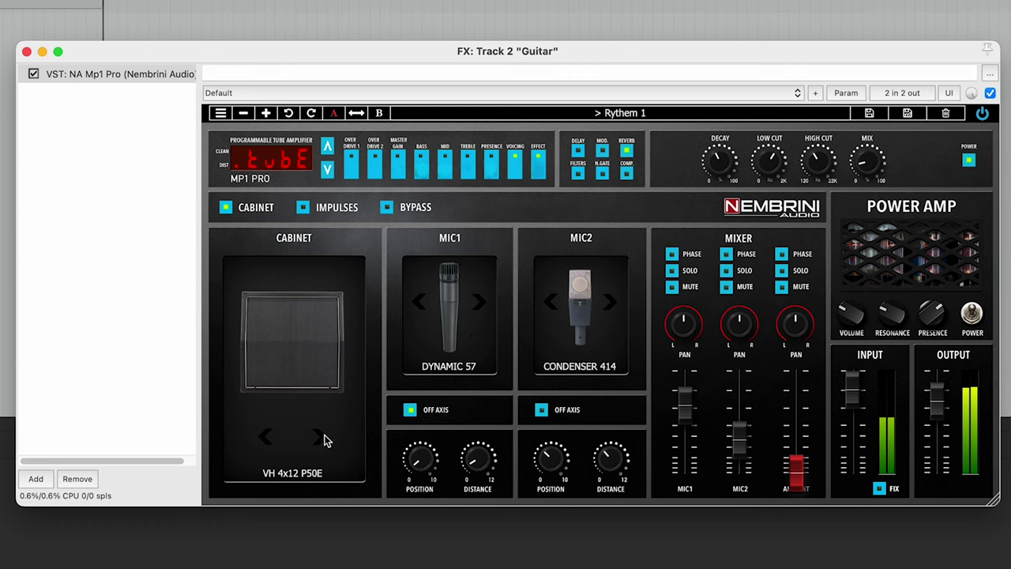
{"action": "left_click", "coordinate": [325, 440]}
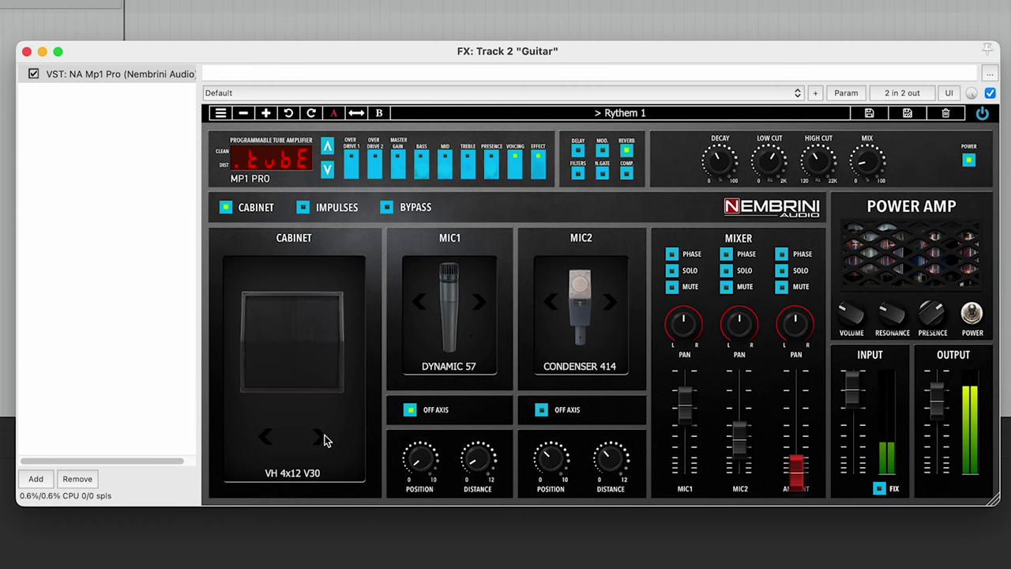